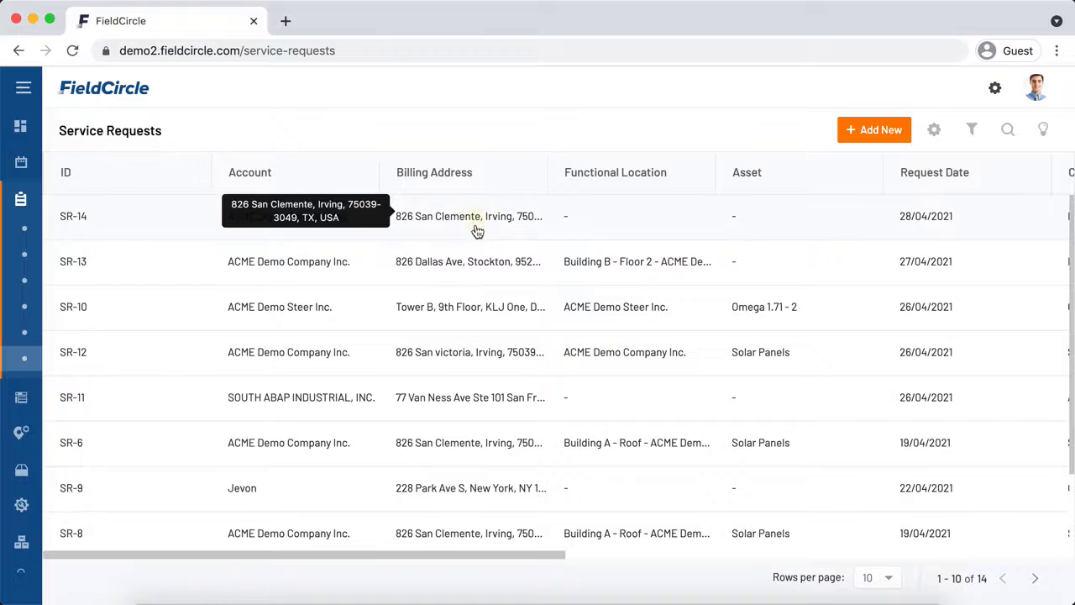
- Open the details of service request SR-14 and start a new work order from it
left_click(477, 229)
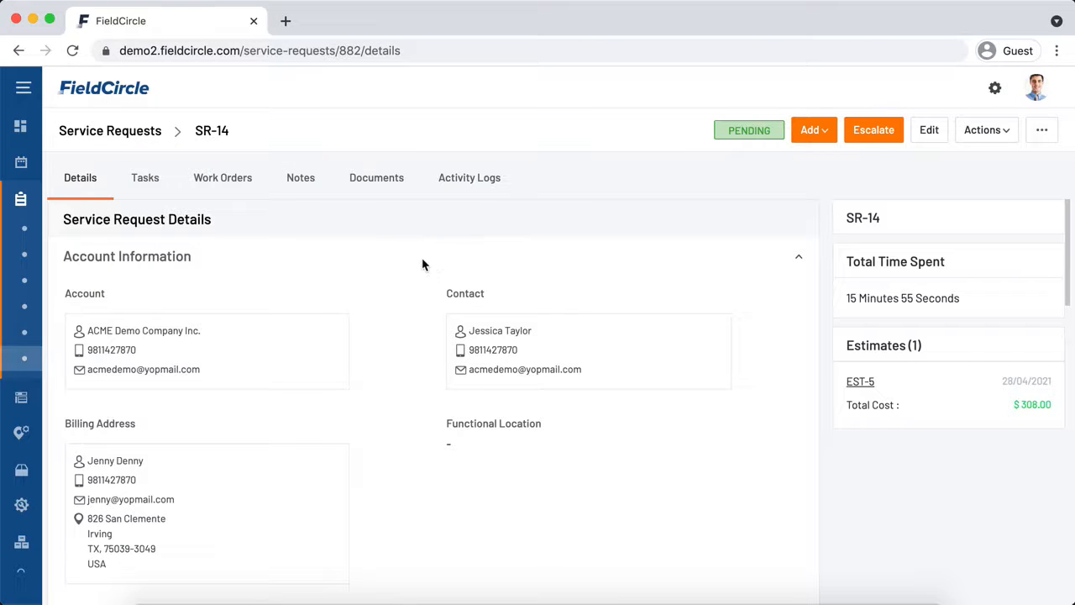
scroll(462, 286, "down", 10)
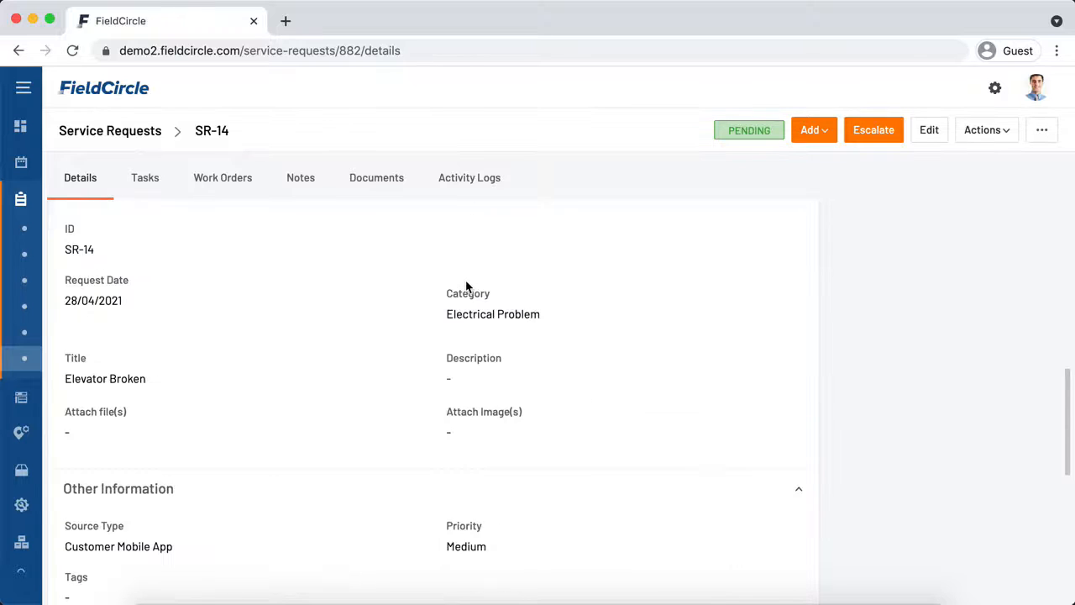
scroll(465, 287, "up", 10)
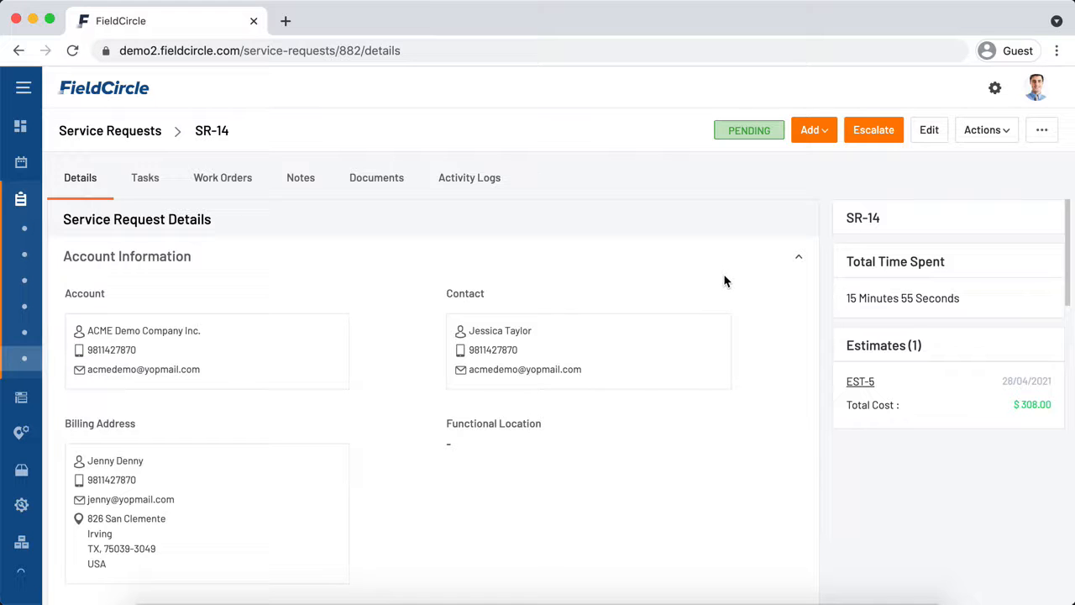
left_click(829, 140)
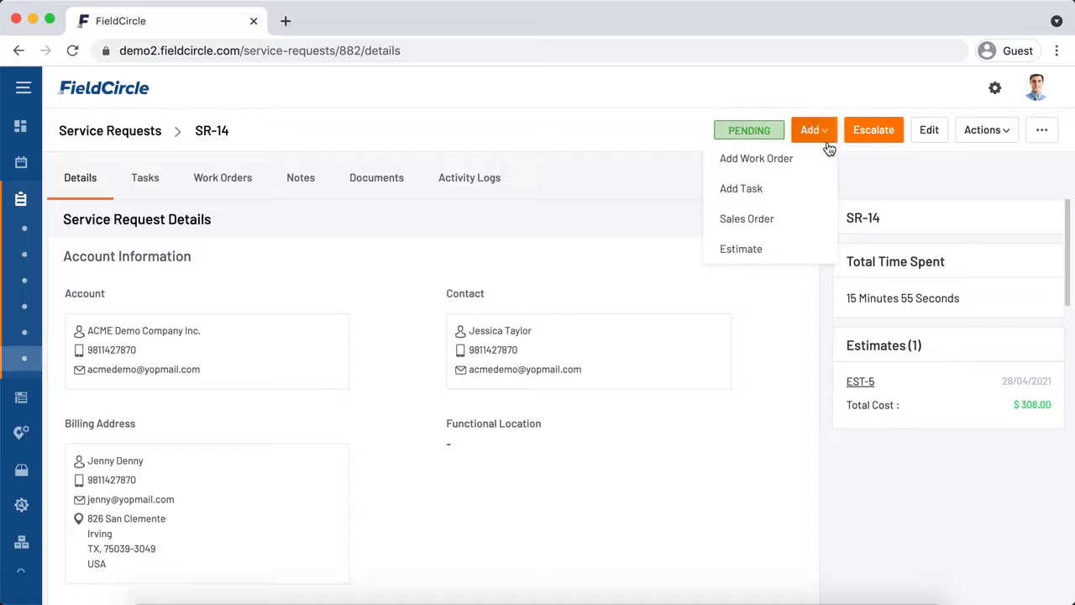
left_click(770, 161)
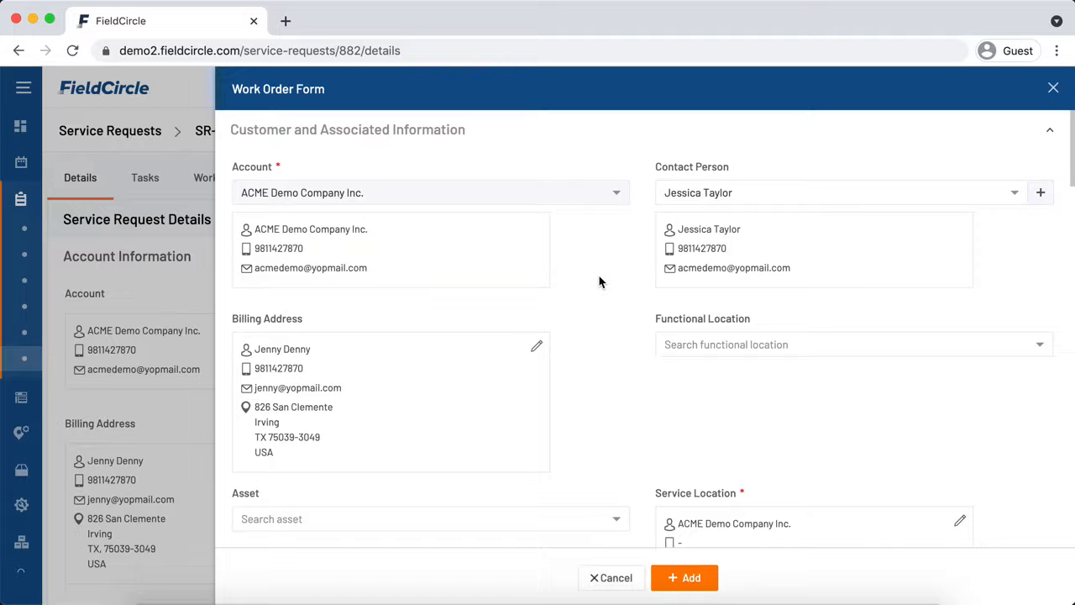
- Set the work order's functional location to Building B - Floor 1 - ACME Demo Company Inc. and check for assets there
scroll(593, 282, "down", 2)
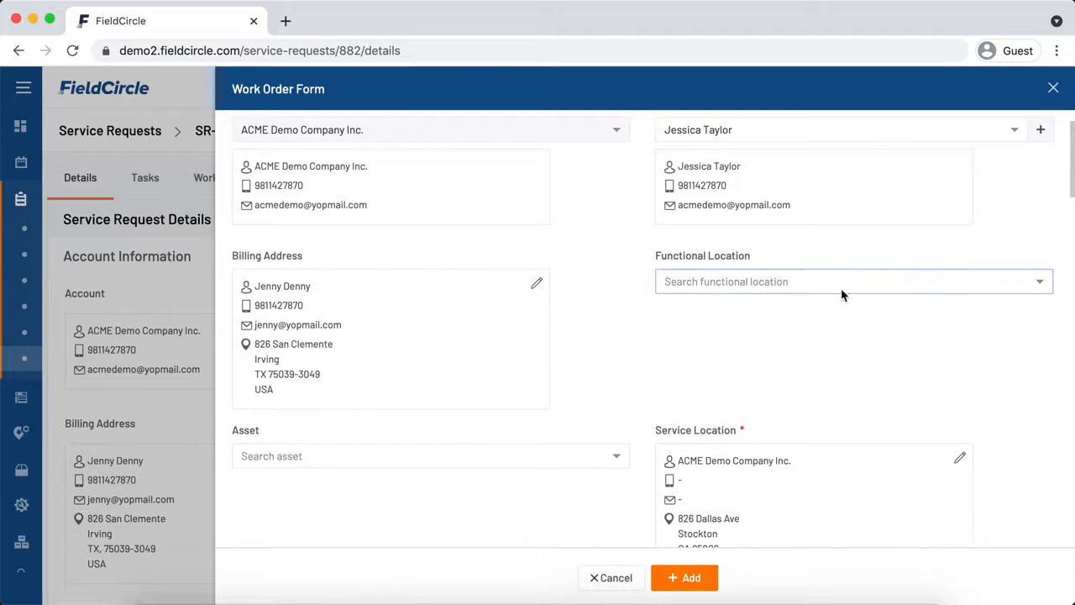
left_click(751, 285)
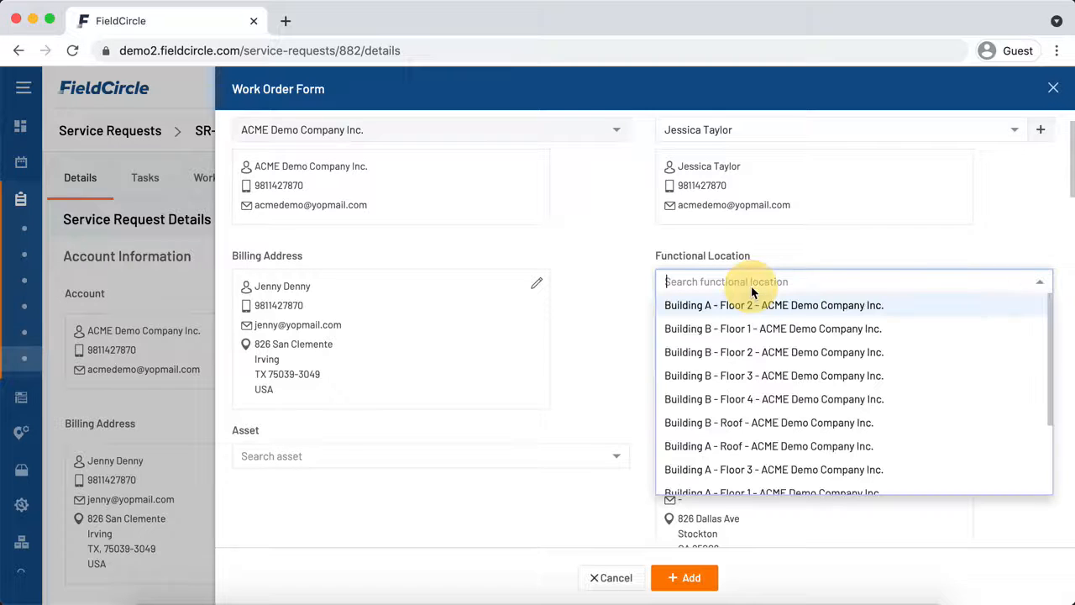
left_click(738, 334)
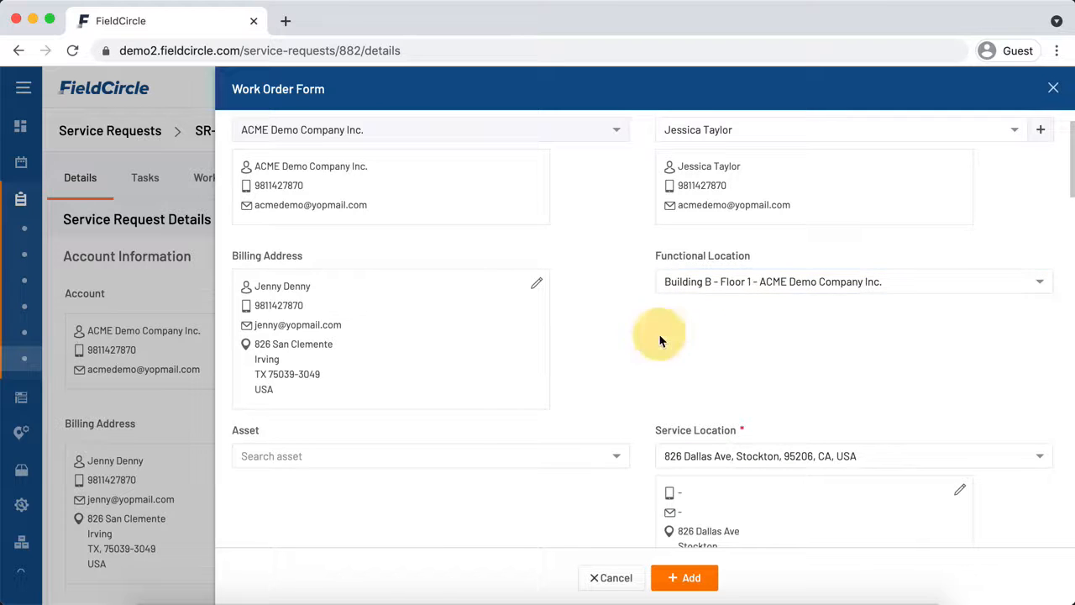
scroll(647, 335, "down", 1)
scroll(645, 335, "down", 1)
left_click(569, 264)
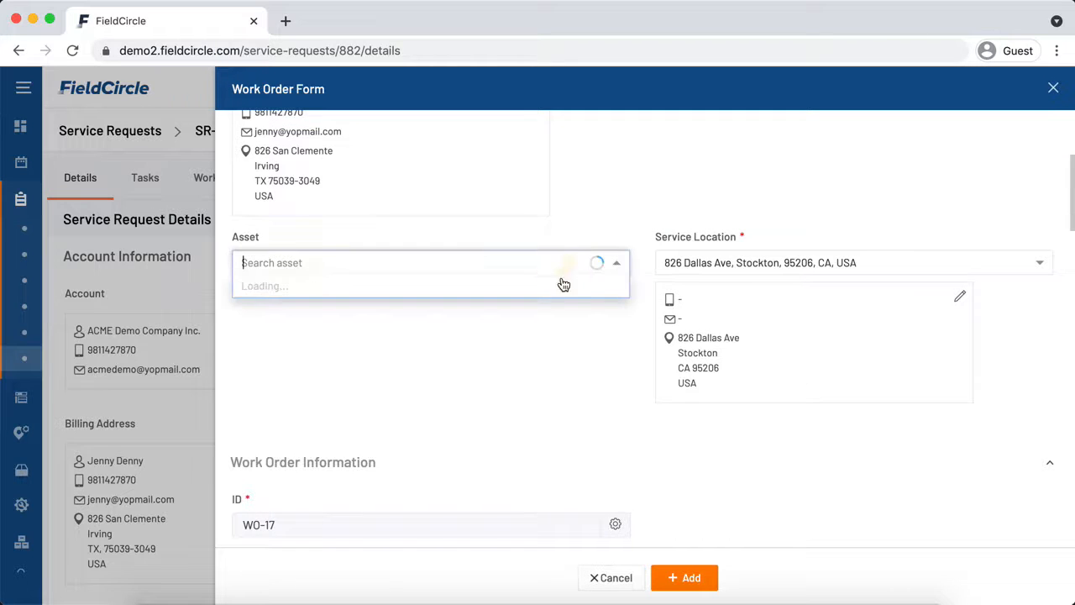
left_click(569, 332)
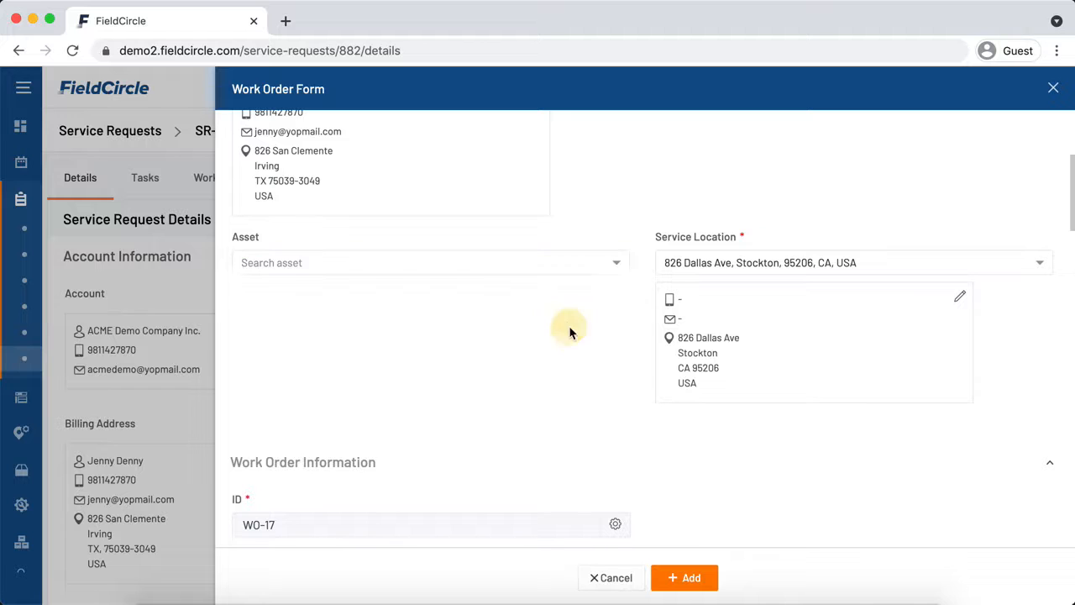
- Change the functional location to Building A - Floor 2 - ACME Demo Company Inc. and check for assets there
scroll(585, 310, "up", 2)
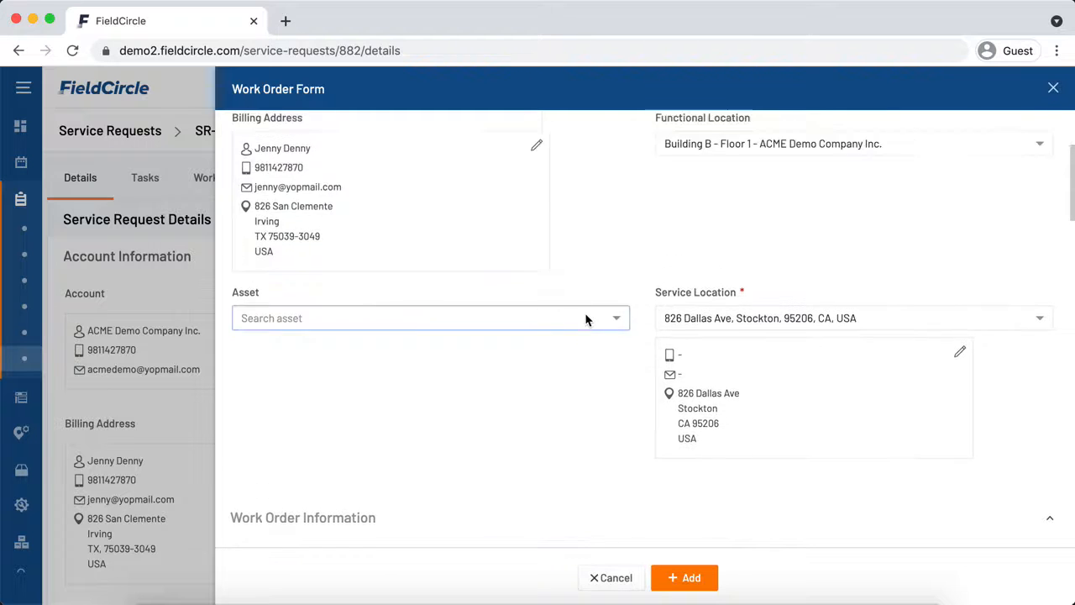
left_click(807, 209)
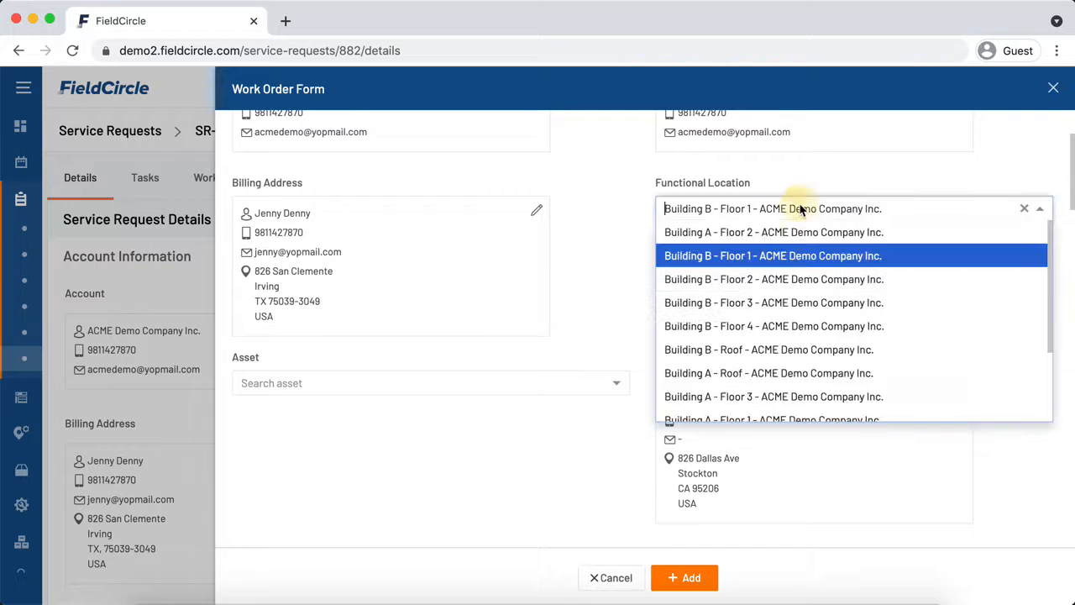
left_click(756, 236)
left_click(497, 389)
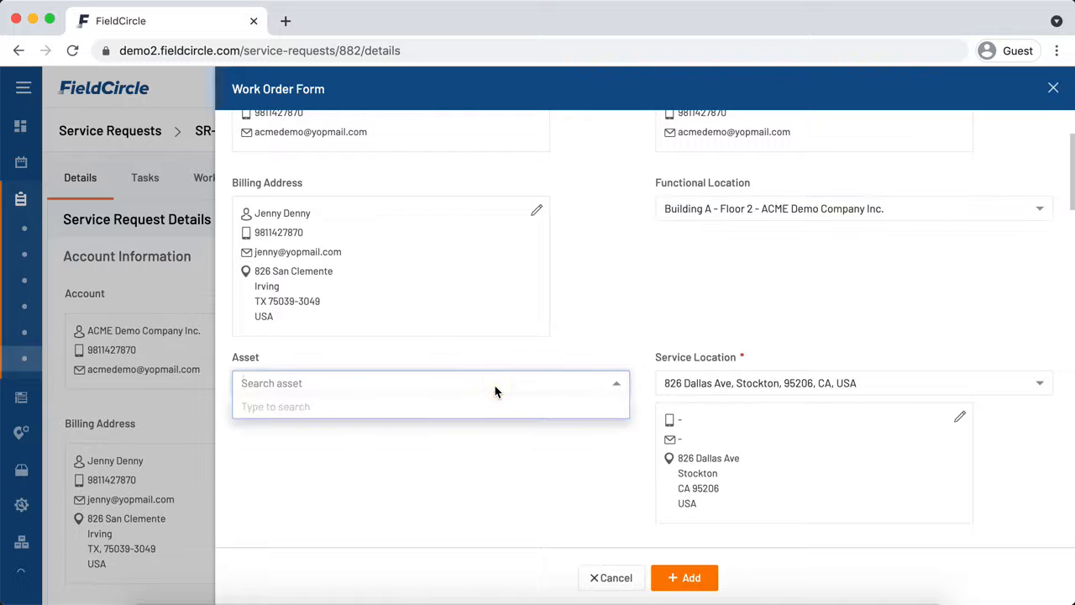
- Set the functional location to Building B - Floor 3 - ACME Demo Company Inc. and check the asset choices for it
left_click(750, 212)
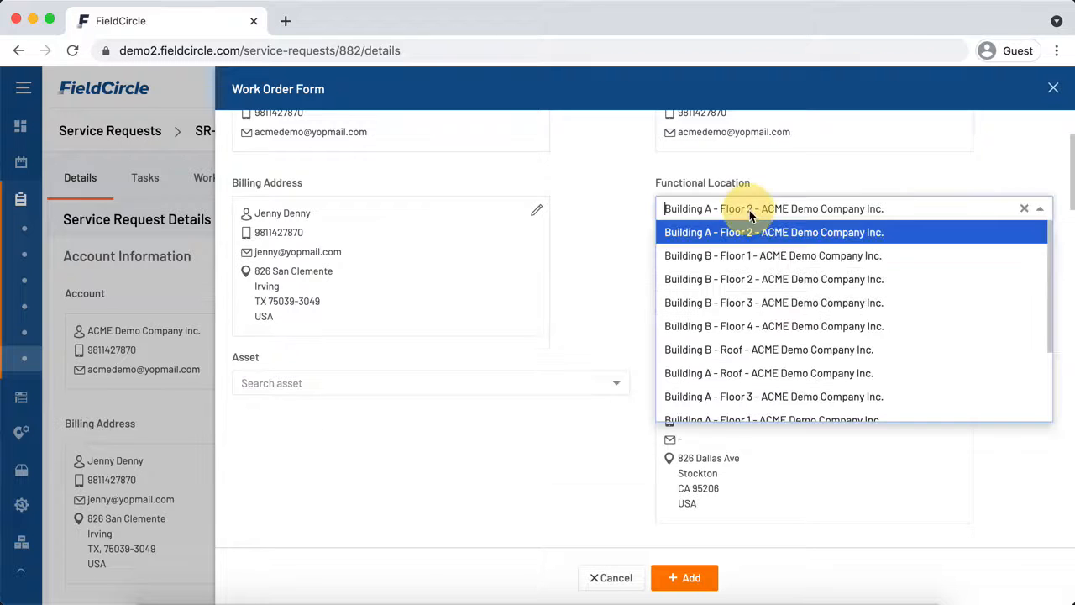
left_click(745, 304)
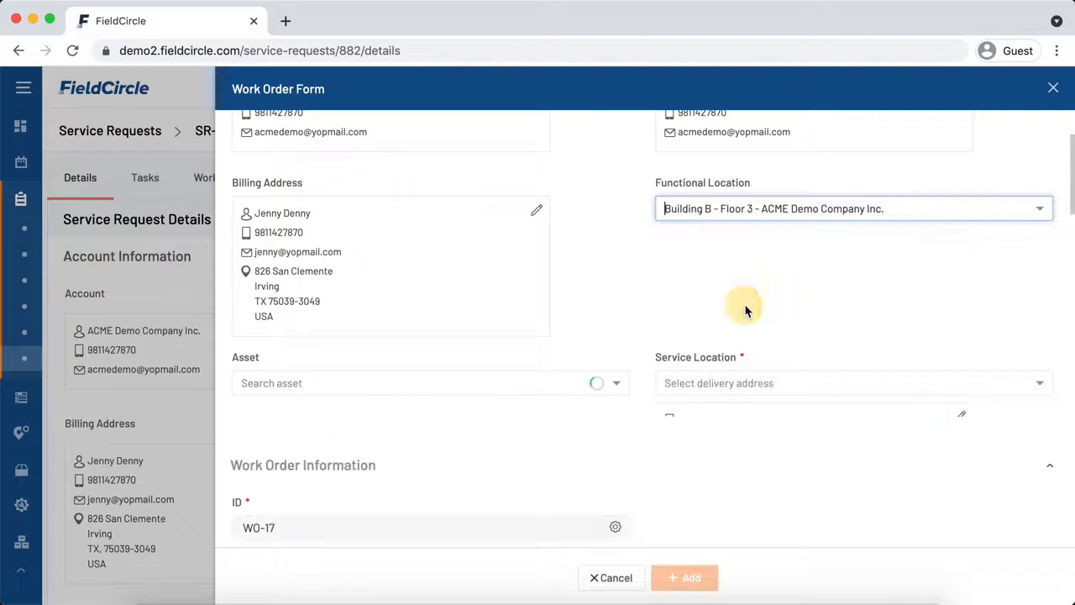
left_click(511, 383)
left_click(649, 305)
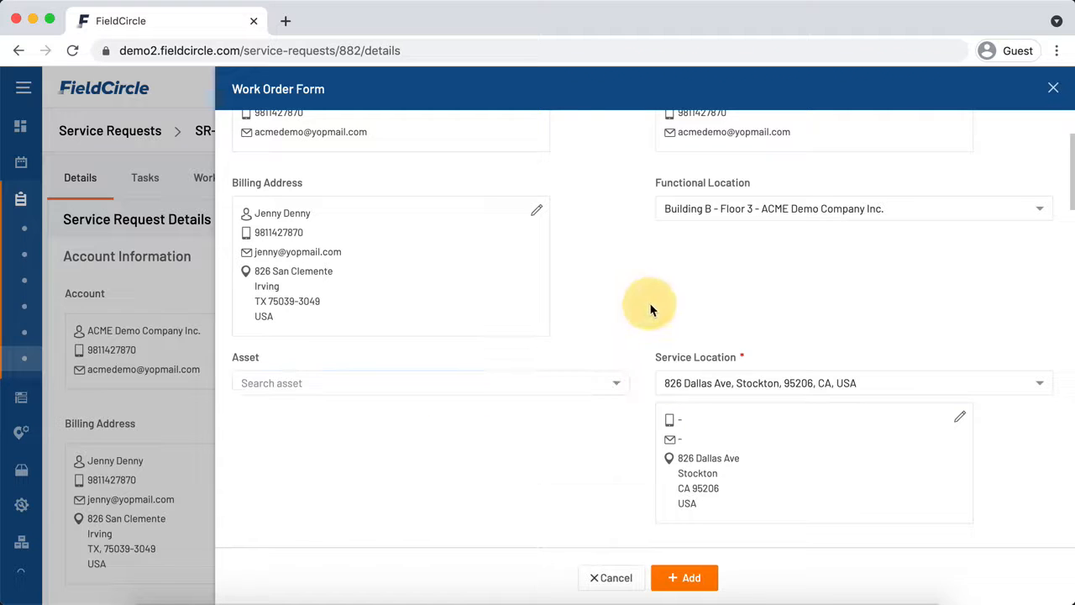
left_click(733, 212)
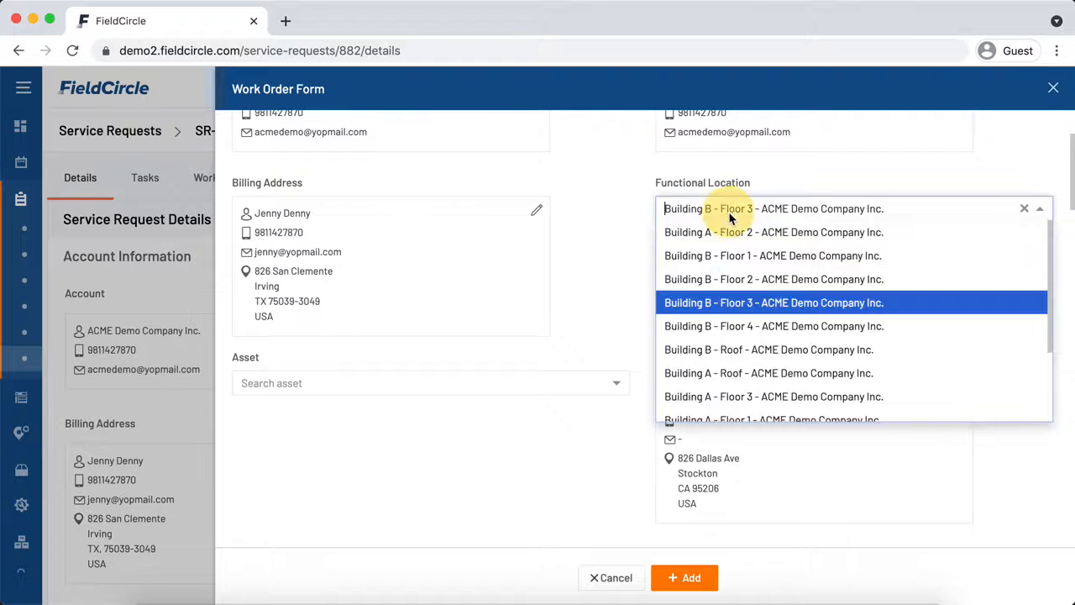
left_click(612, 282)
left_click(445, 386)
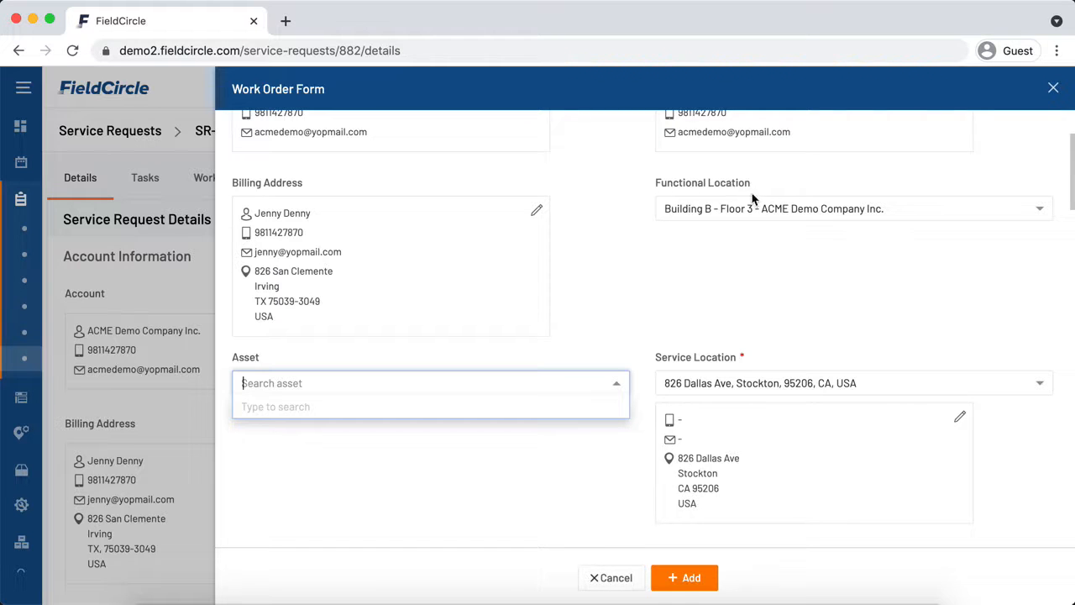
left_click(440, 409)
- Review the service location and the prefilled work order information, including the title and reference
scroll(676, 303, "down", 5)
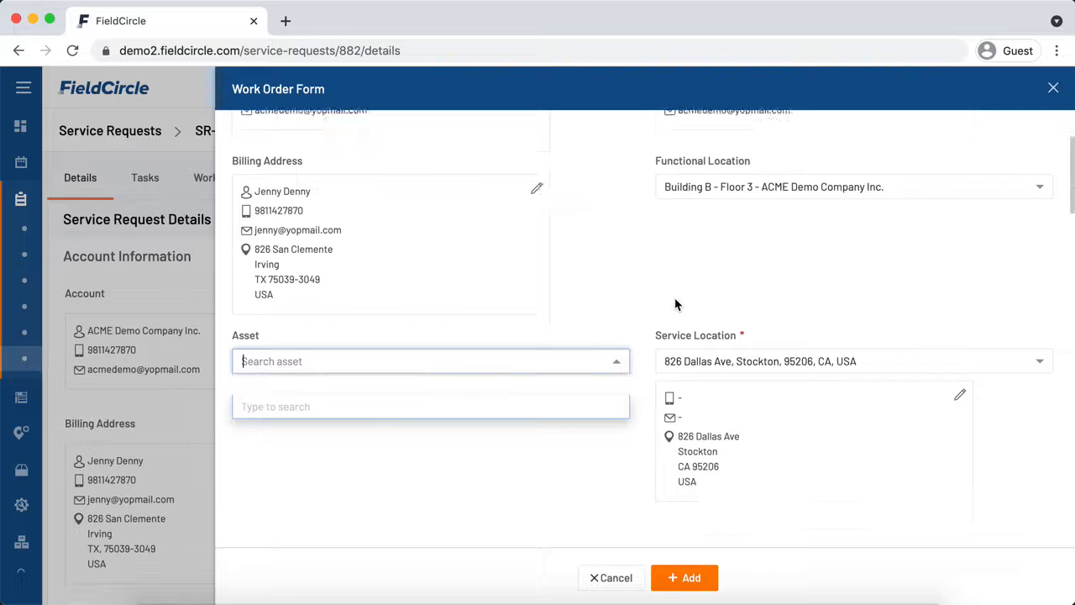
left_click(734, 323)
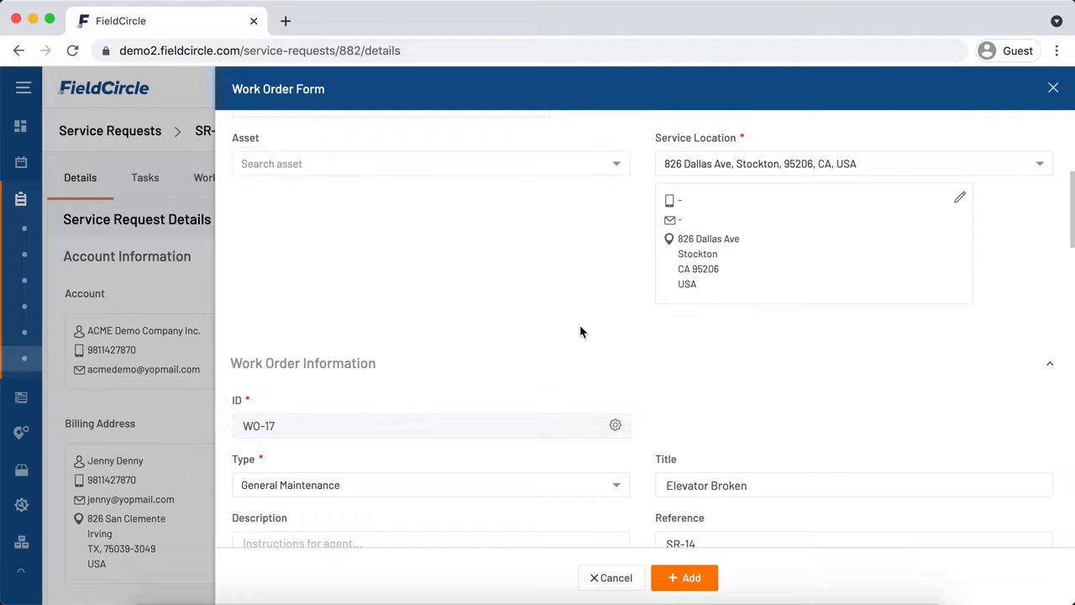
scroll(578, 326, "down", 1)
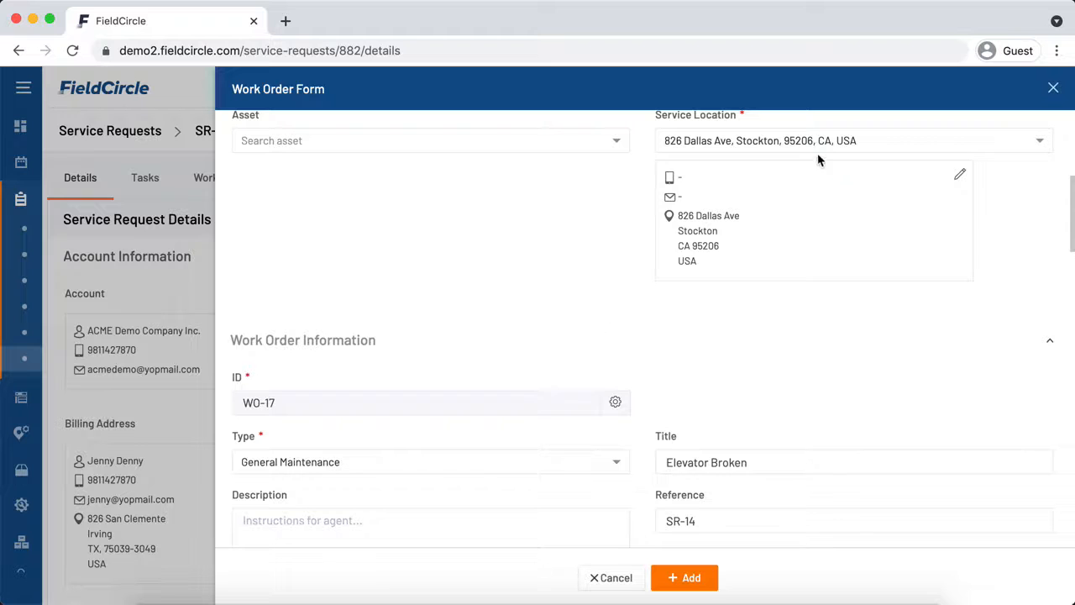
scroll(727, 284, "up", 3)
scroll(726, 283, "down", 4)
scroll(724, 284, "up", 1)
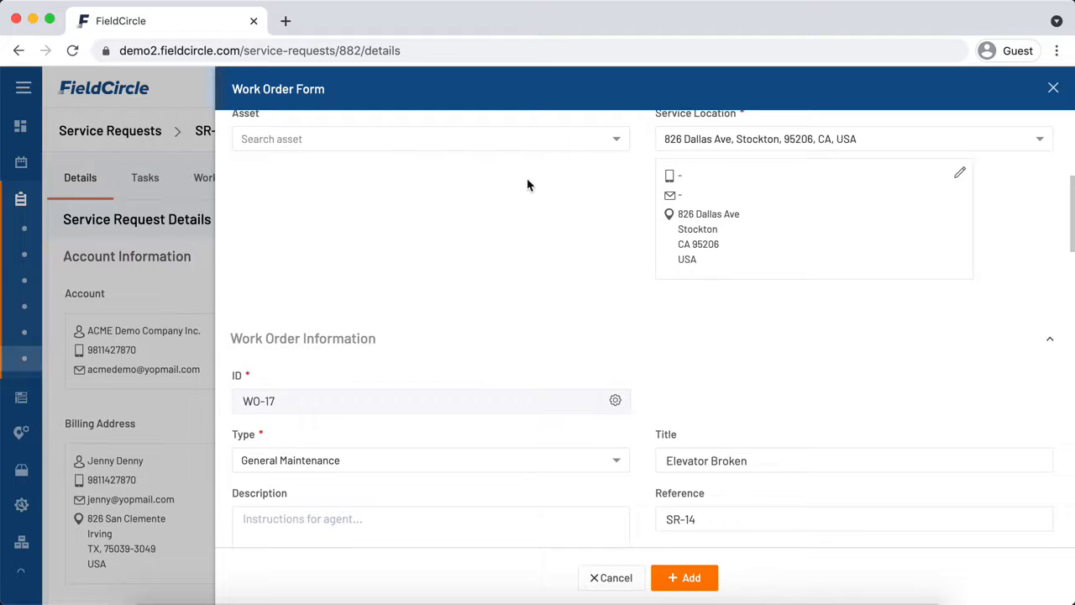
scroll(525, 252, "down", 6)
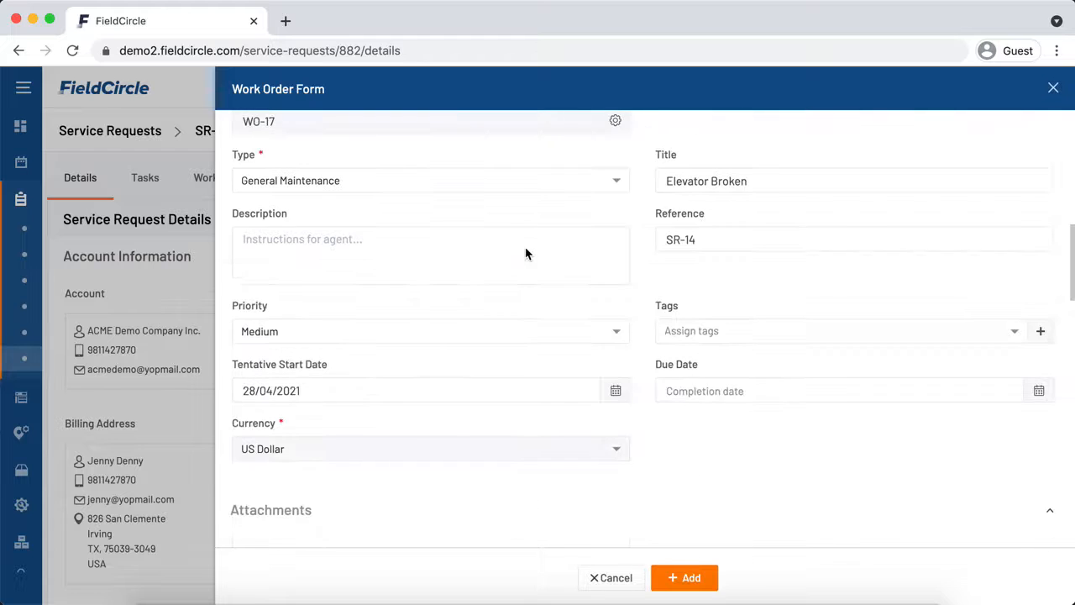
left_click(716, 189)
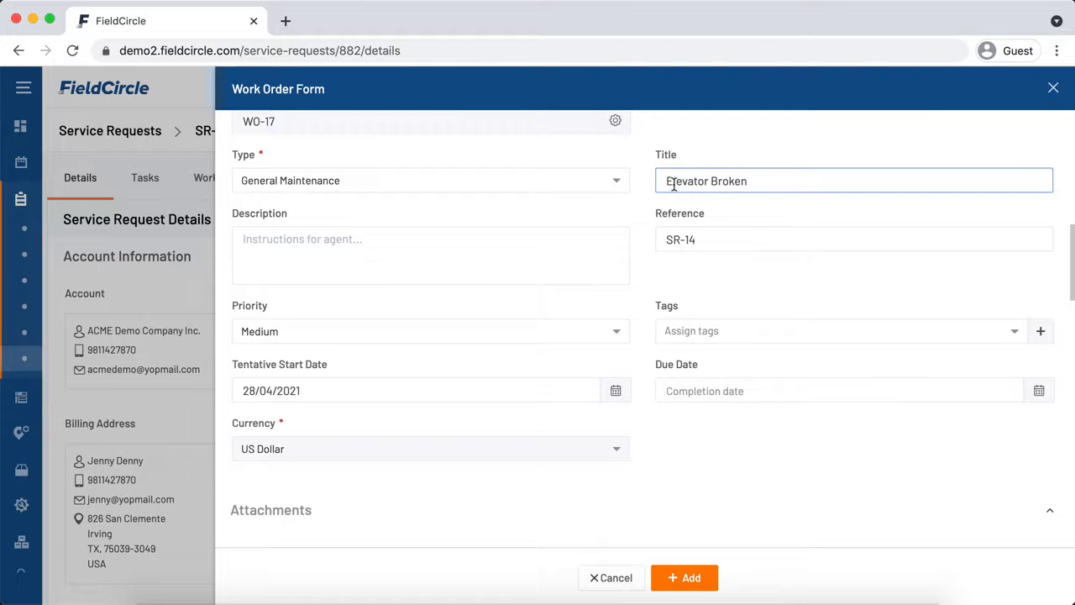
- Set the work order type to Repair and Installation and the due date to 29 April 2021
left_click(544, 185)
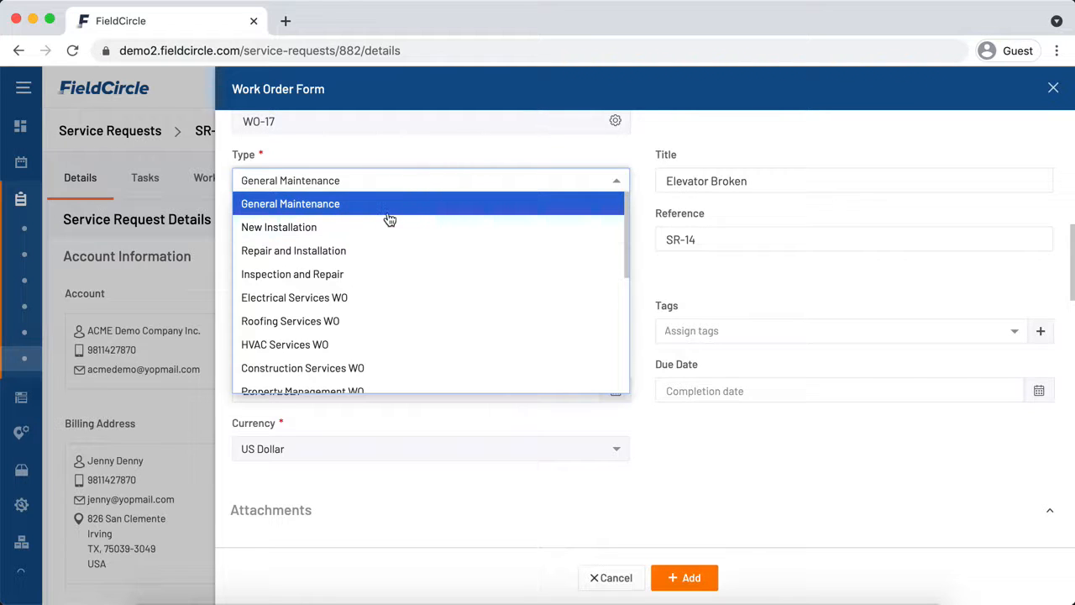
left_click(324, 250)
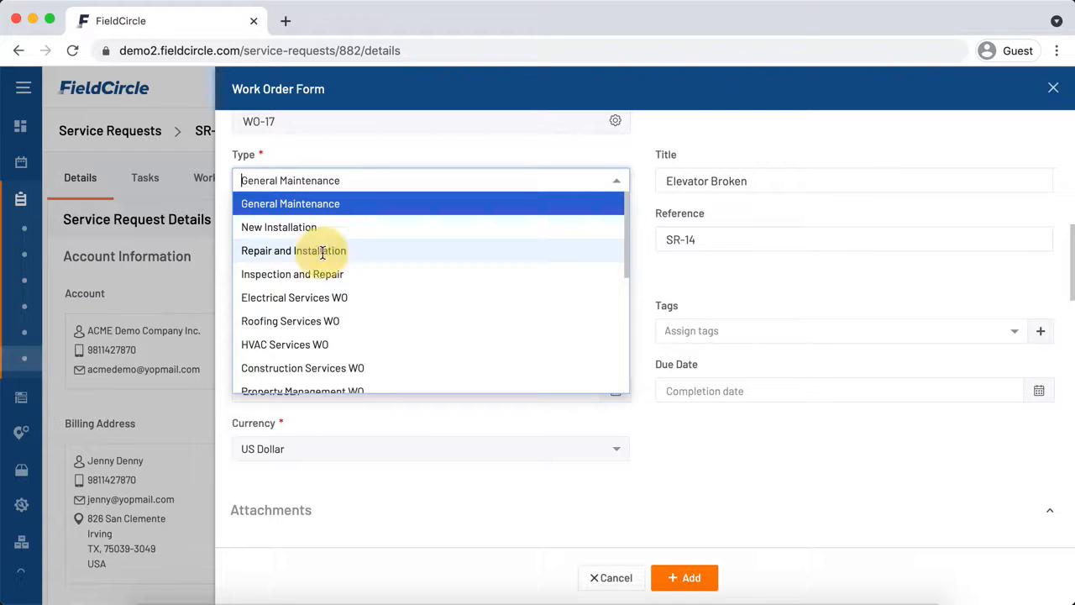
scroll(521, 326, "down", 1)
scroll(516, 326, "down", 2)
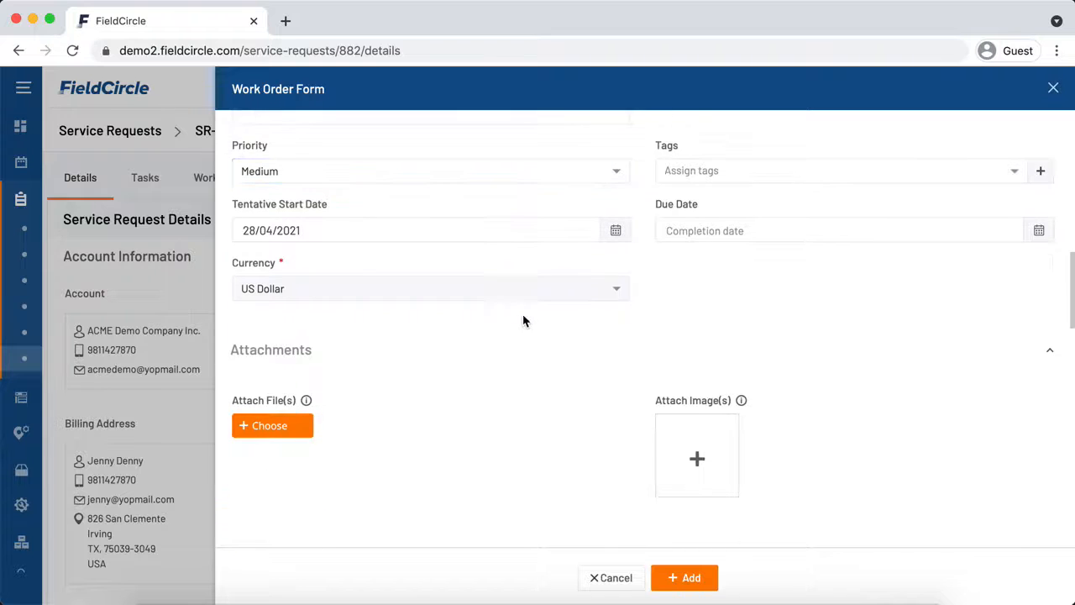
left_click(888, 233)
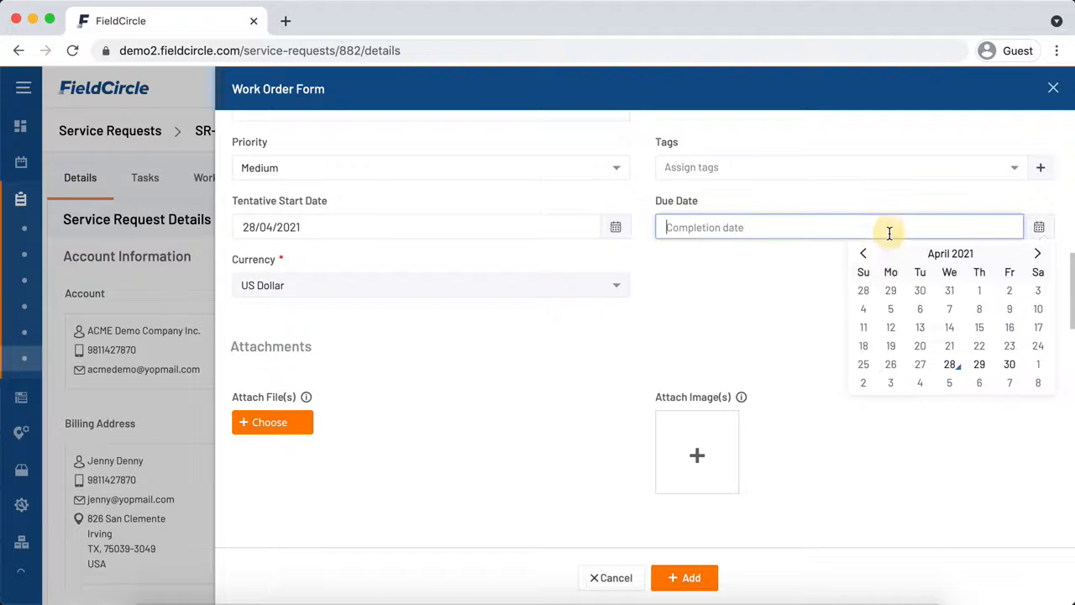
left_click(972, 360)
- Review the attachments section and the available billing types for the work order
scroll(600, 319, "down", 3)
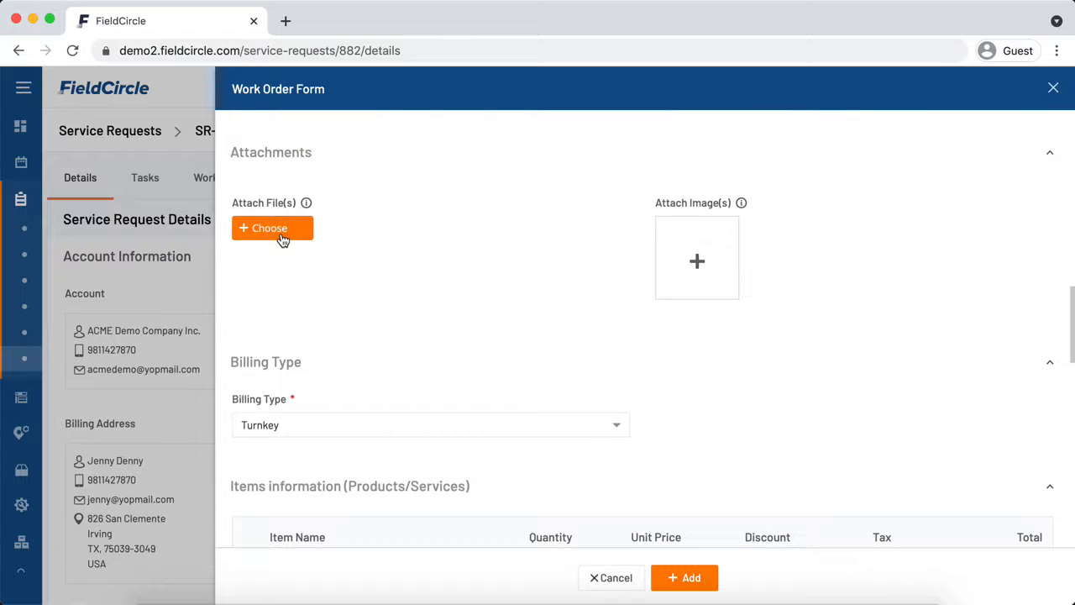
scroll(399, 266, "down", 1)
scroll(399, 266, "down", 3)
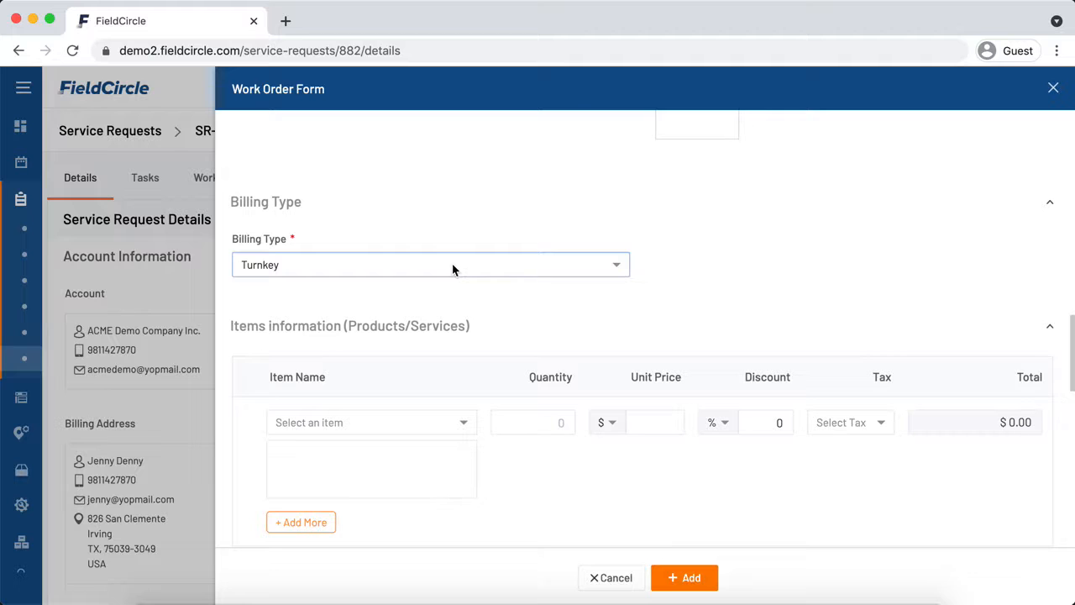
left_click(451, 265)
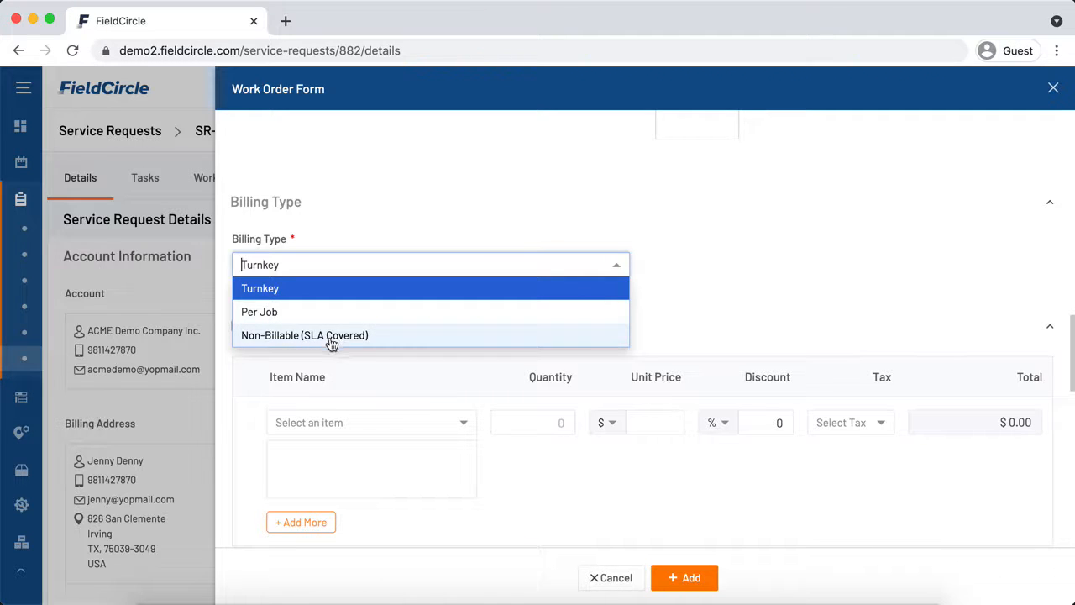
left_click(371, 367)
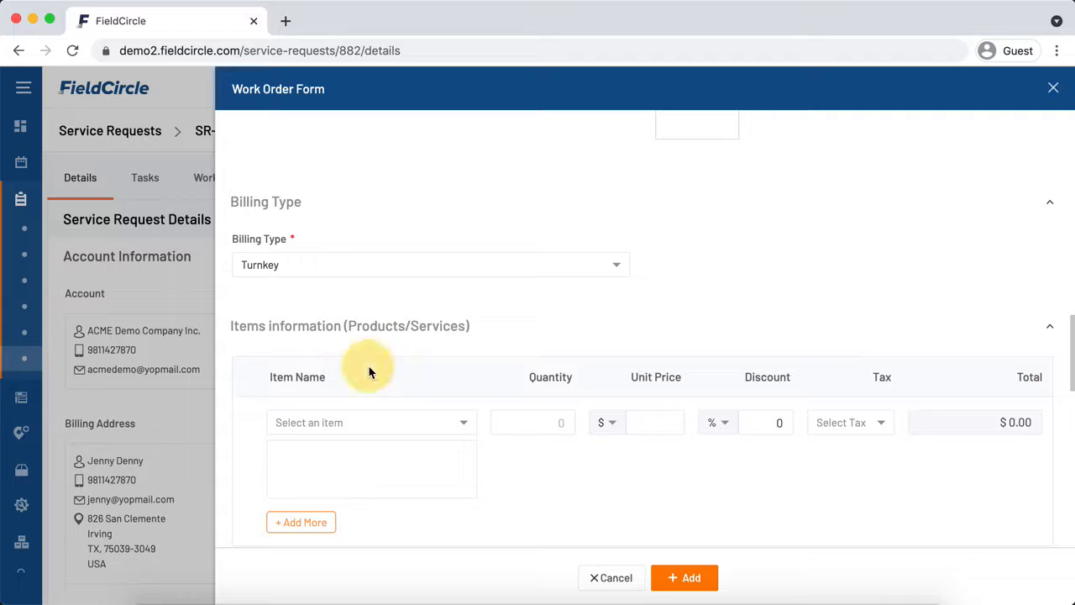
- Add Installation - Machinery / Equipment as the first line item of the work order
left_click(441, 445)
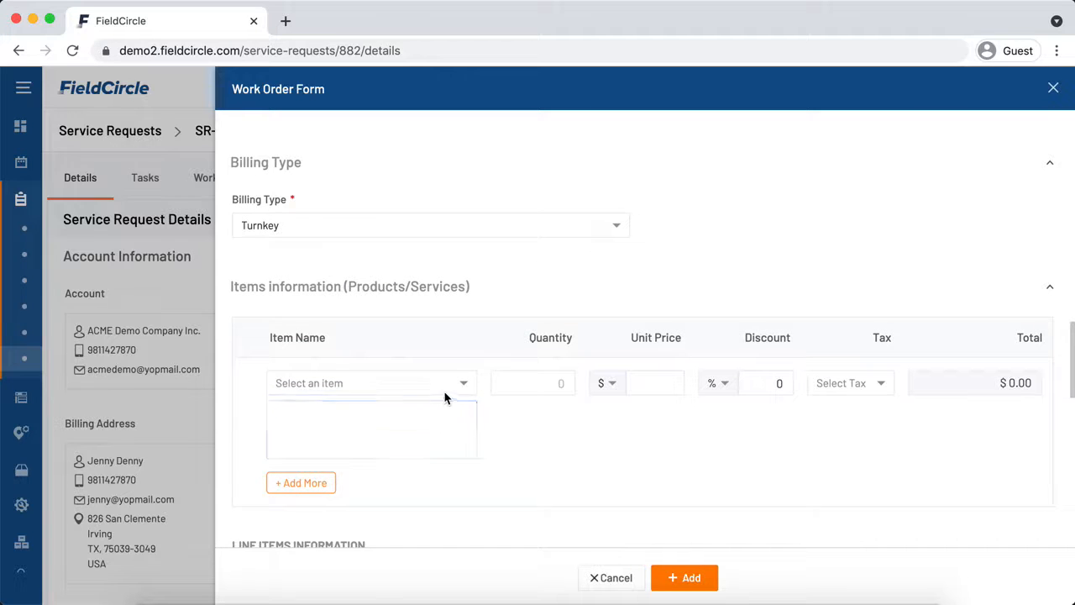
left_click(448, 387)
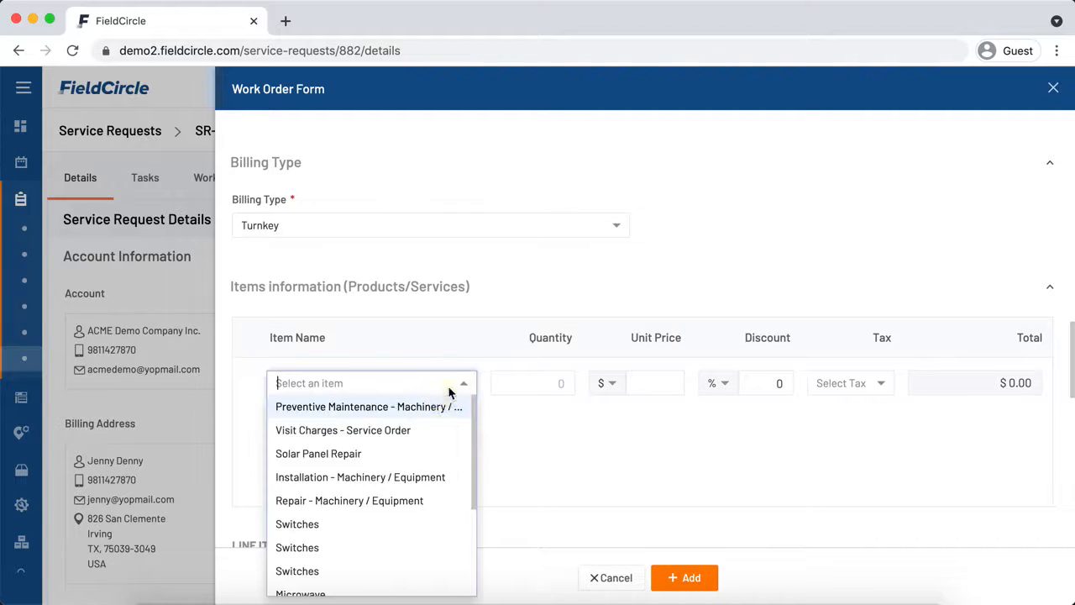
left_click(342, 478)
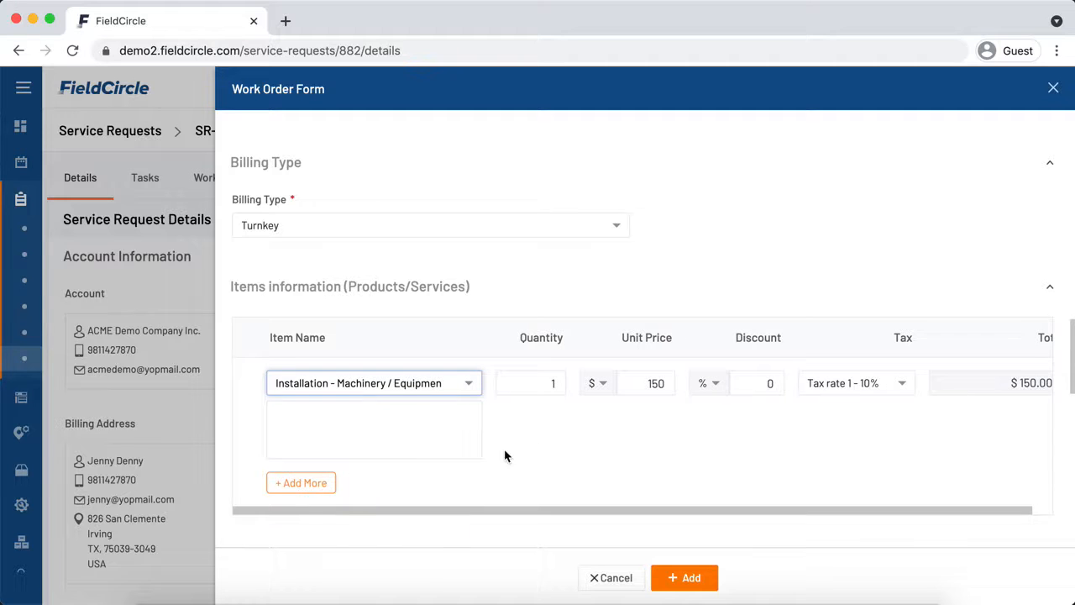
- Add Switches as the second product item of the work order
left_click(312, 485)
scroll(404, 487, "down", 1)
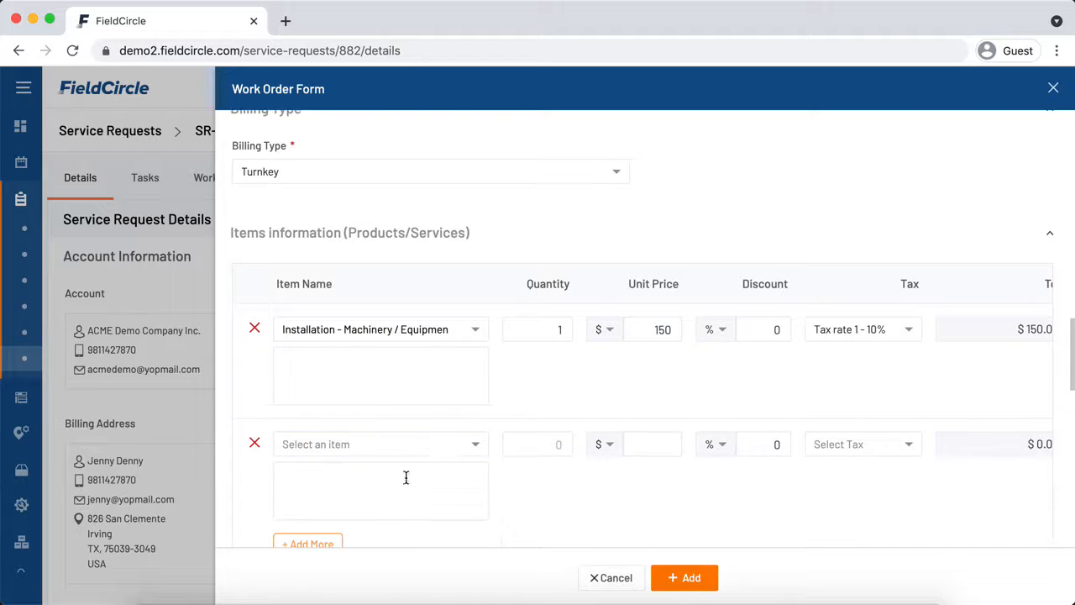
left_click(426, 498)
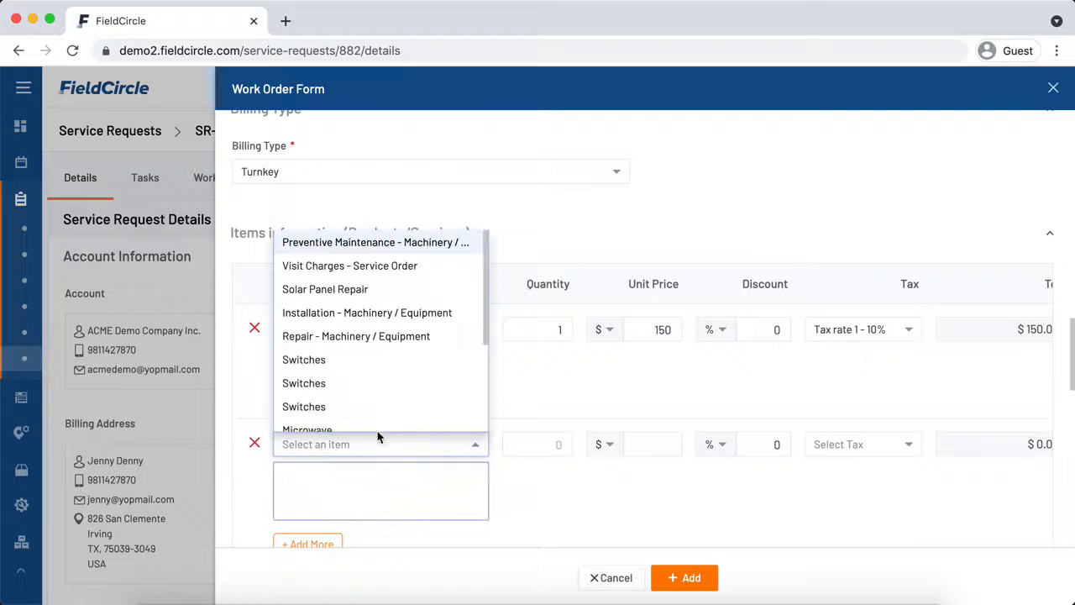
left_click(377, 407)
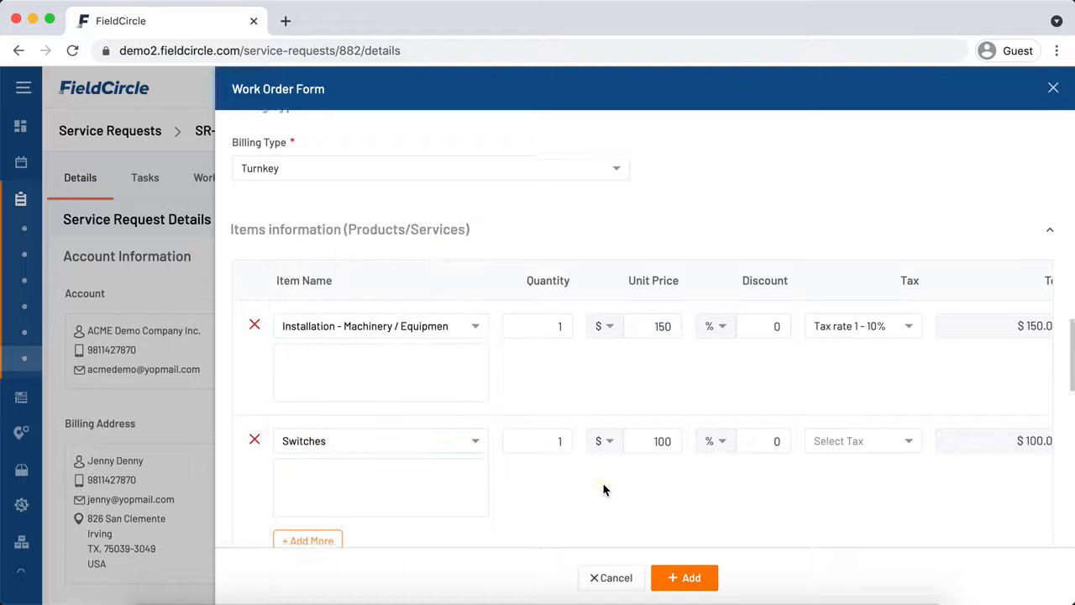
- Examine the custom line item fields for name, quantity, unit price, discount and tax
scroll(602, 489, "down", 5)
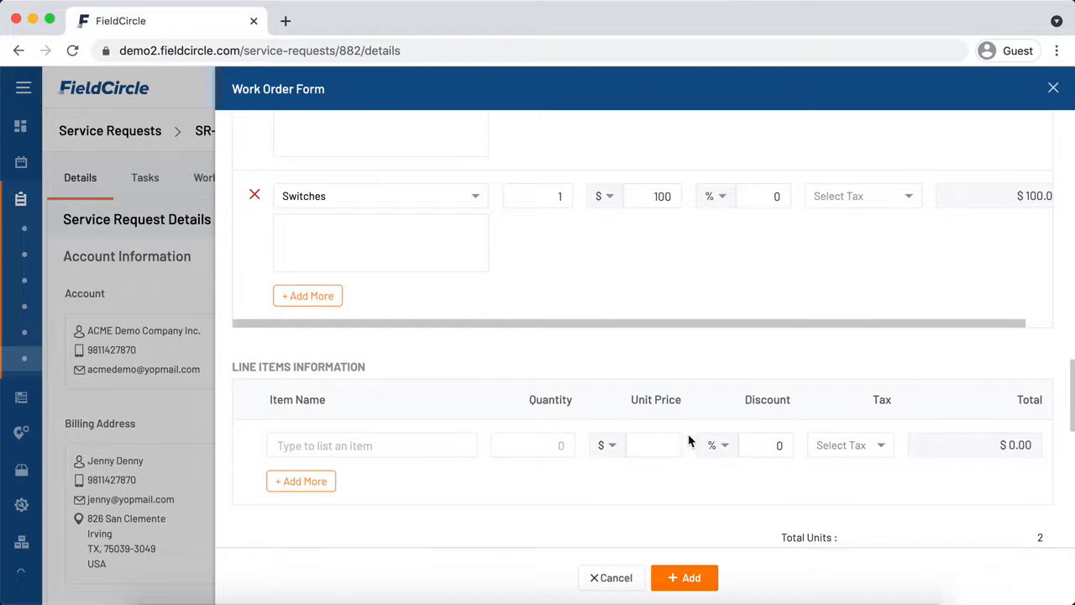
scroll(691, 439, "down", 1)
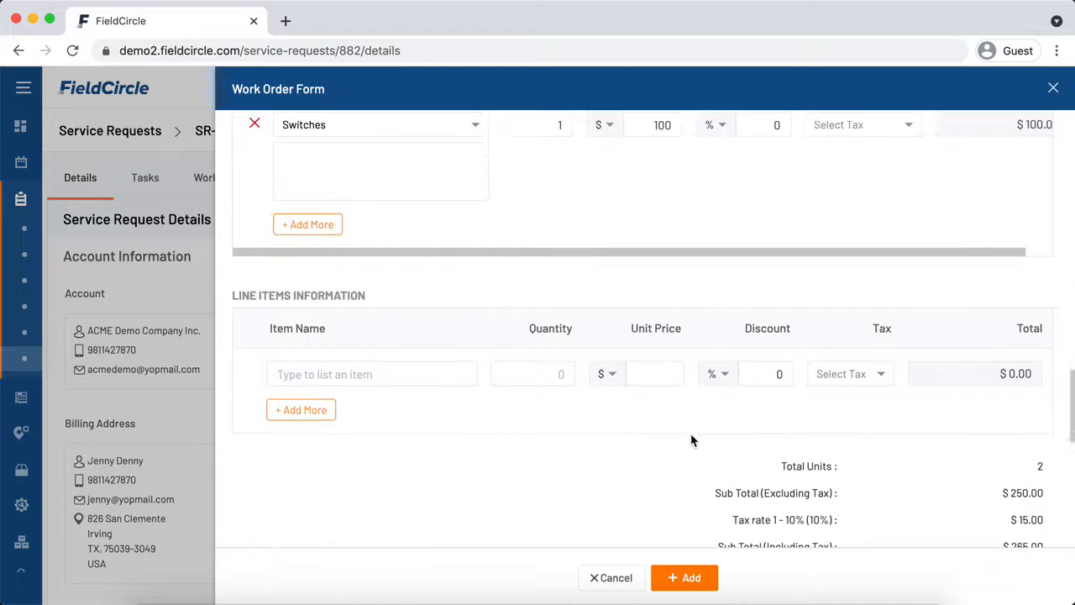
left_click(333, 372)
left_click(425, 154)
left_click(303, 378)
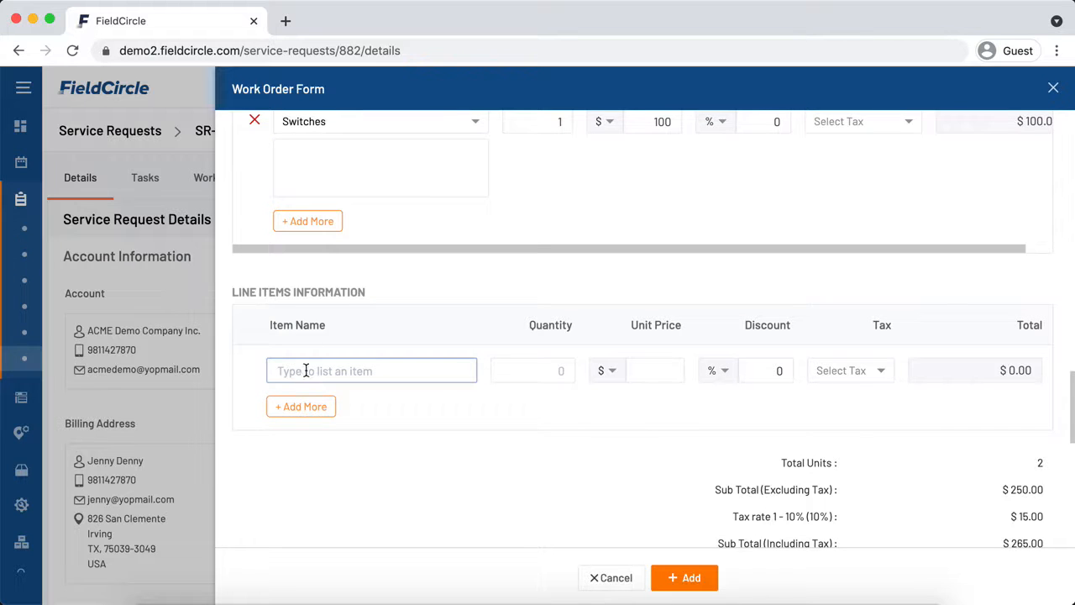
left_click(366, 370)
left_click(648, 369)
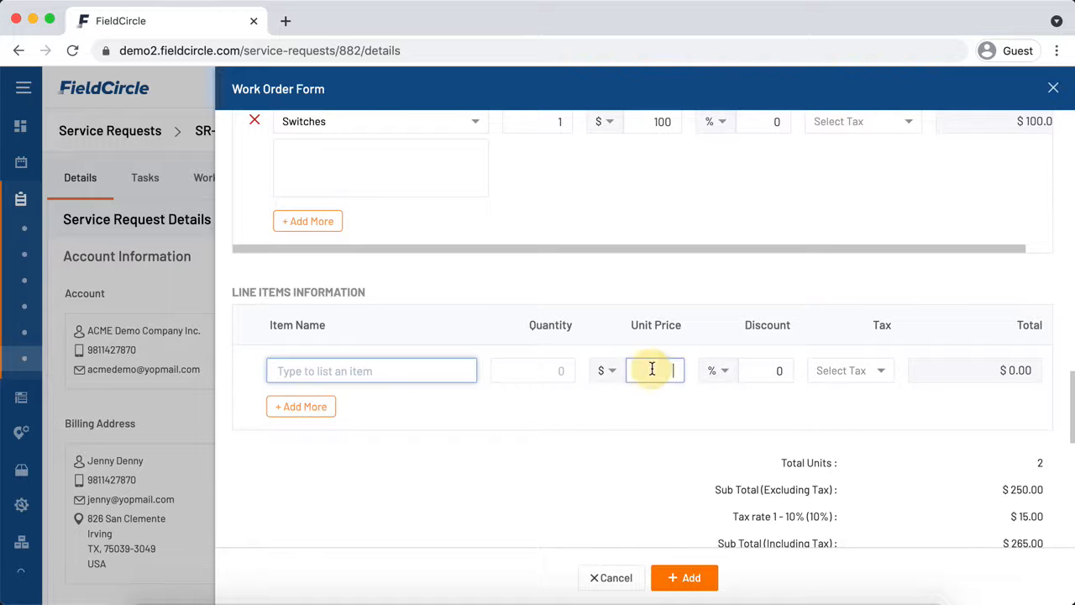
left_click(546, 372)
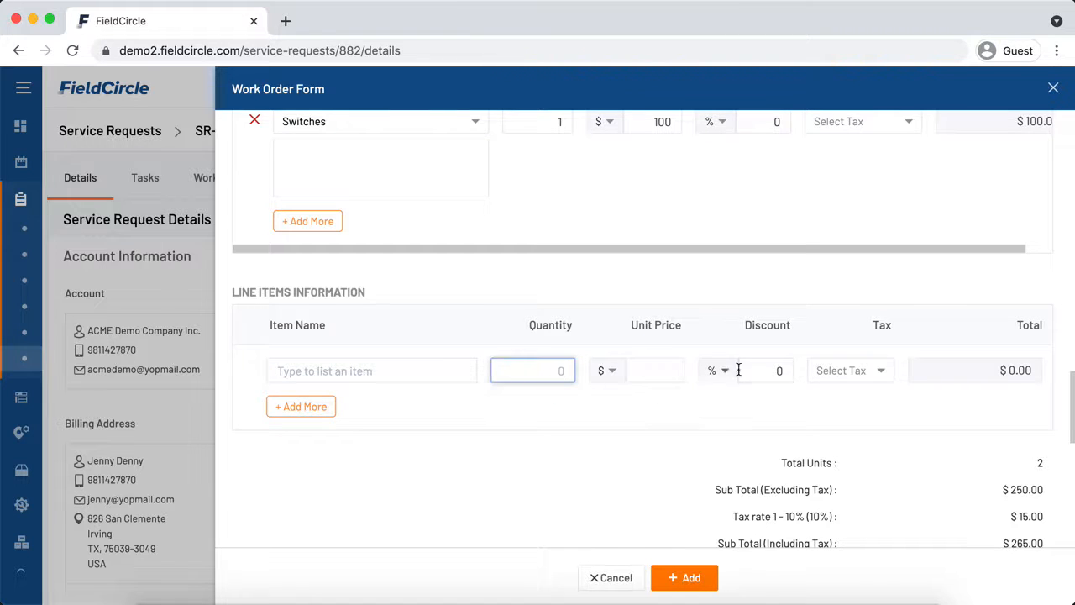
left_click(766, 370)
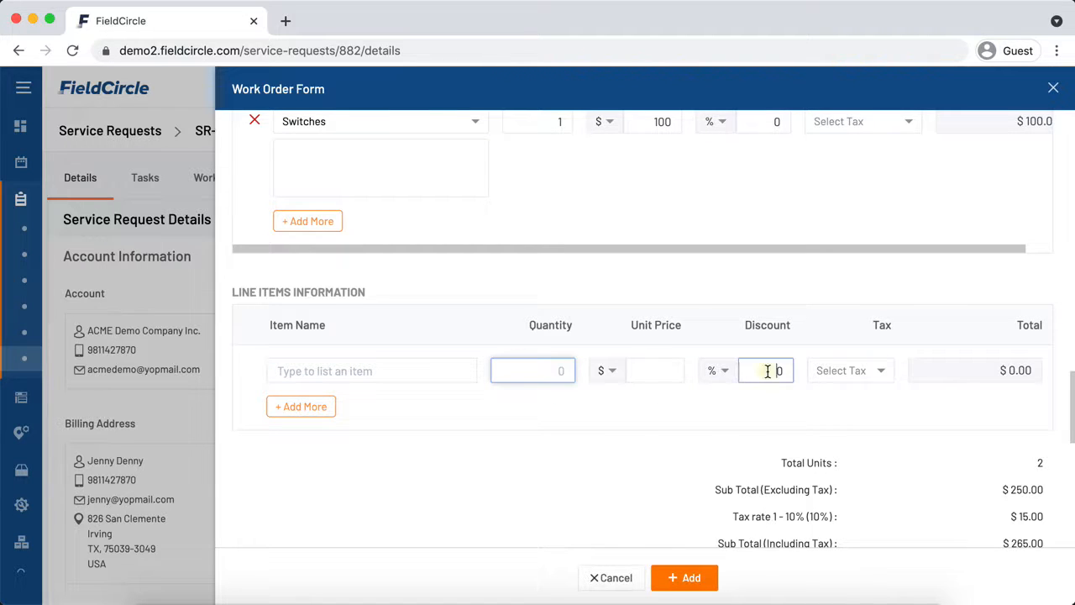
left_click(868, 373)
left_click(698, 433)
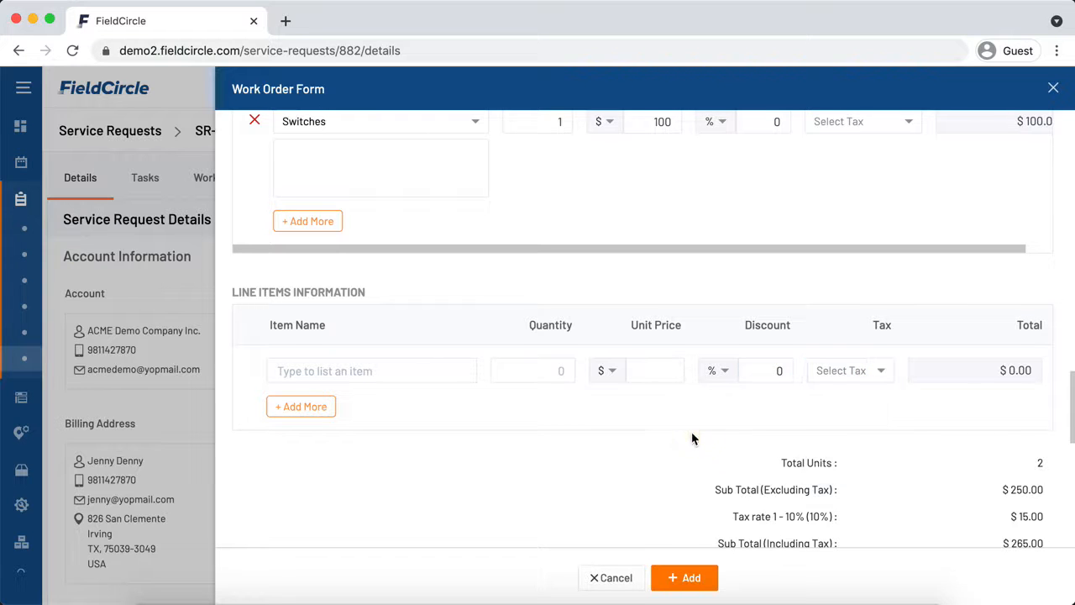
- Review the work order totals and the employees available in the assignment information
scroll(693, 432, "down", 5)
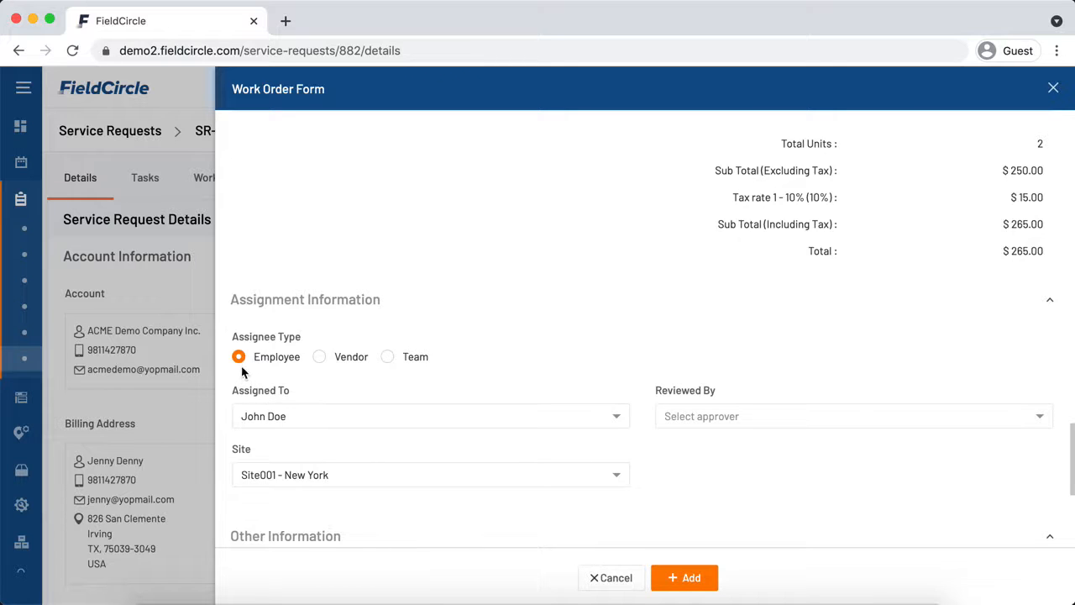
left_click(288, 415)
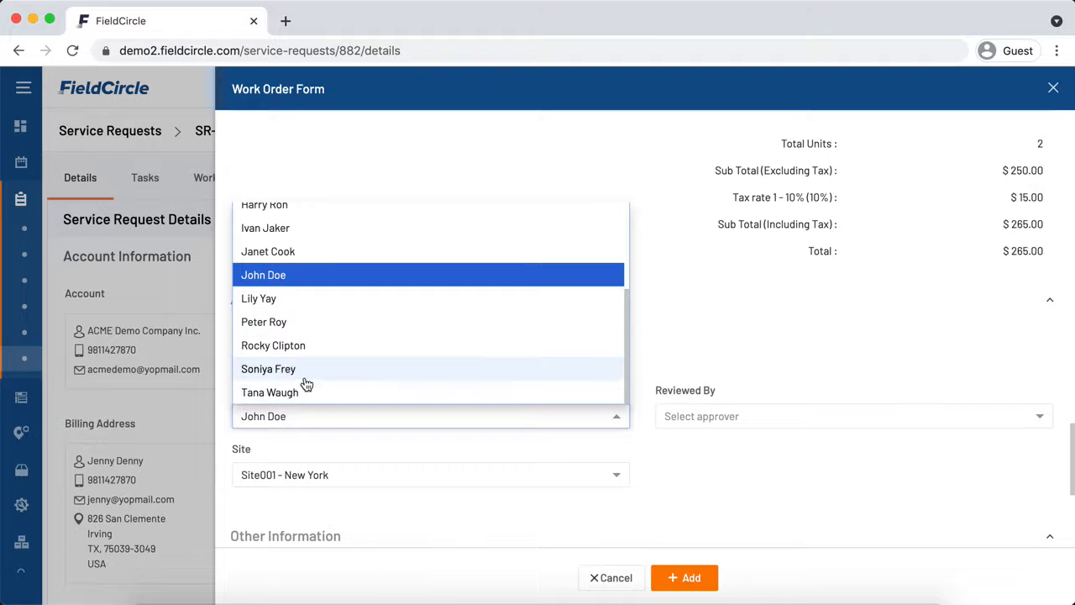
left_click(666, 327)
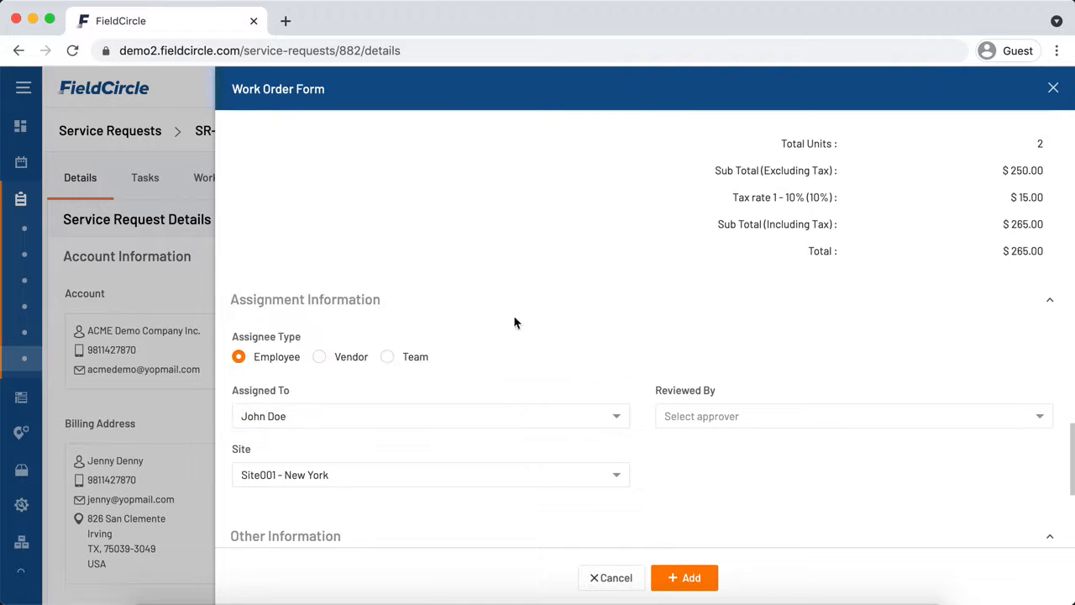
- Set the assignee type to Vendor with QWERT Inc - Procurement Vendor and check the available reviewers
left_click(322, 359)
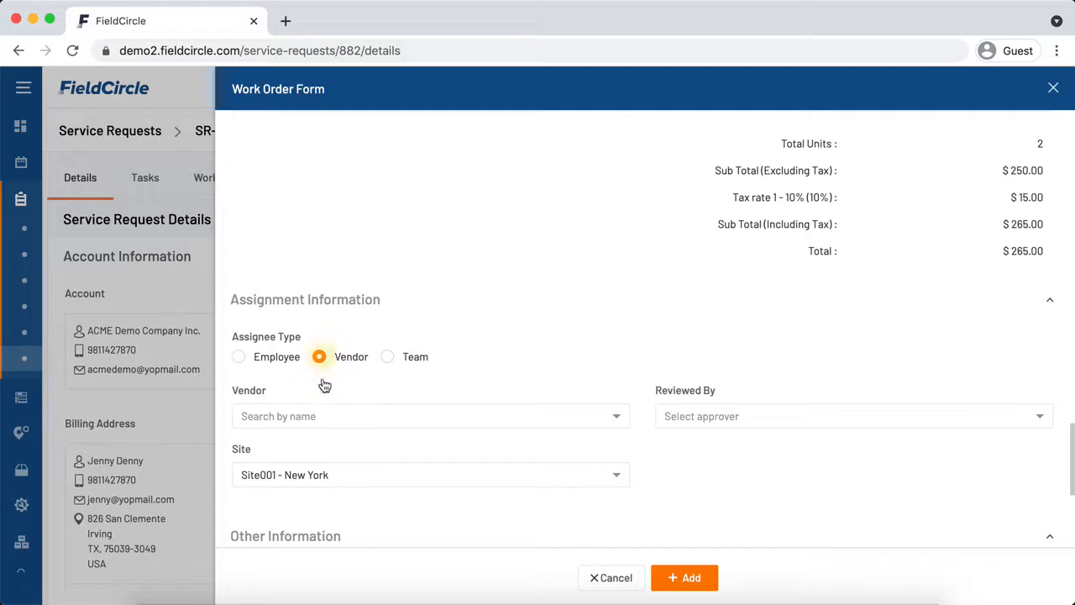
left_click(355, 419)
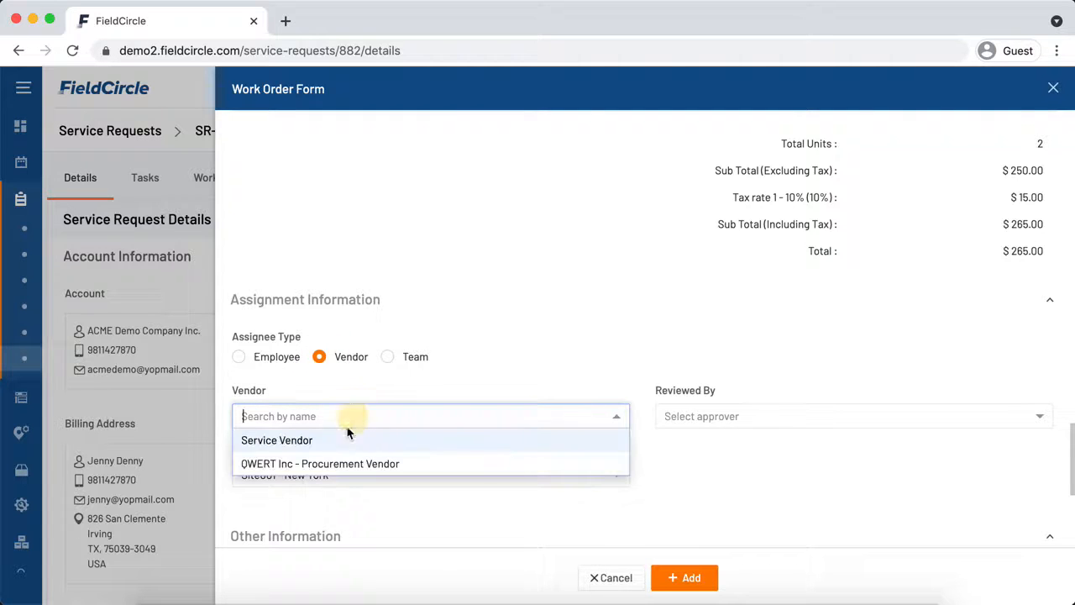
left_click(327, 466)
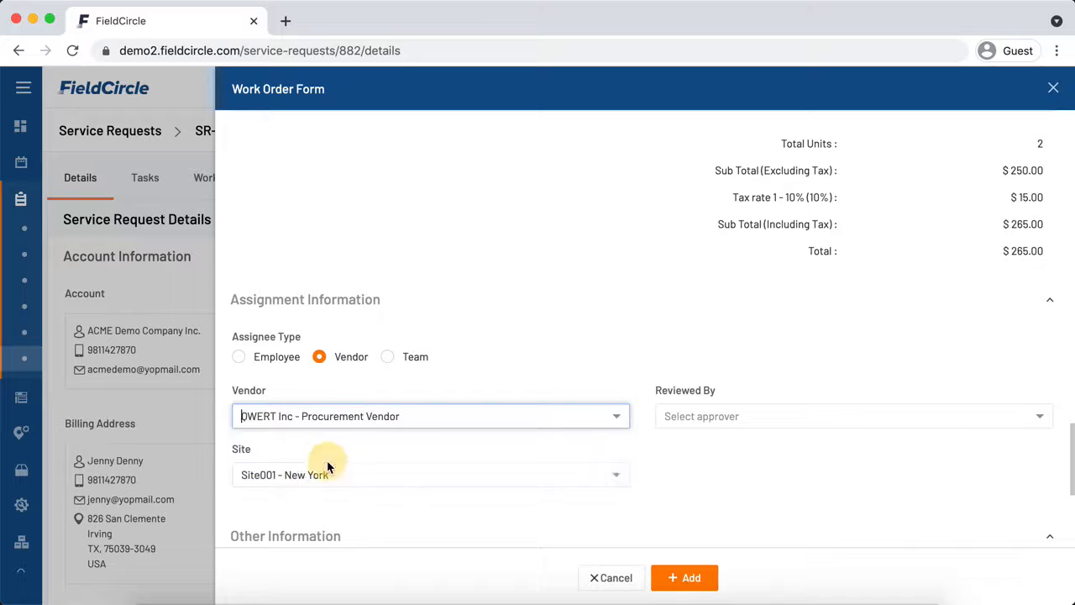
left_click(727, 421)
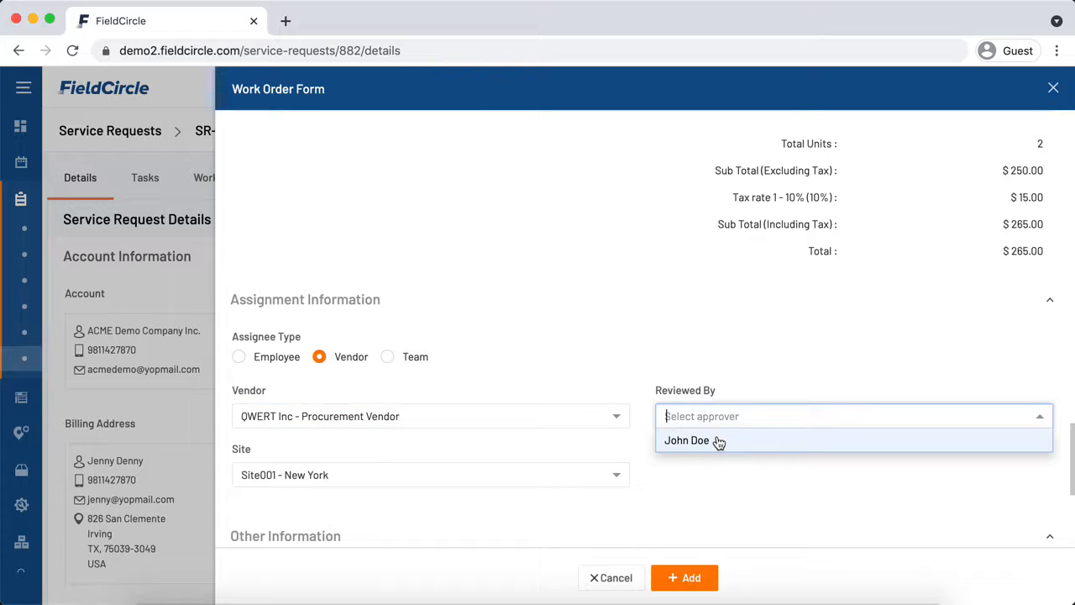
left_click(621, 367)
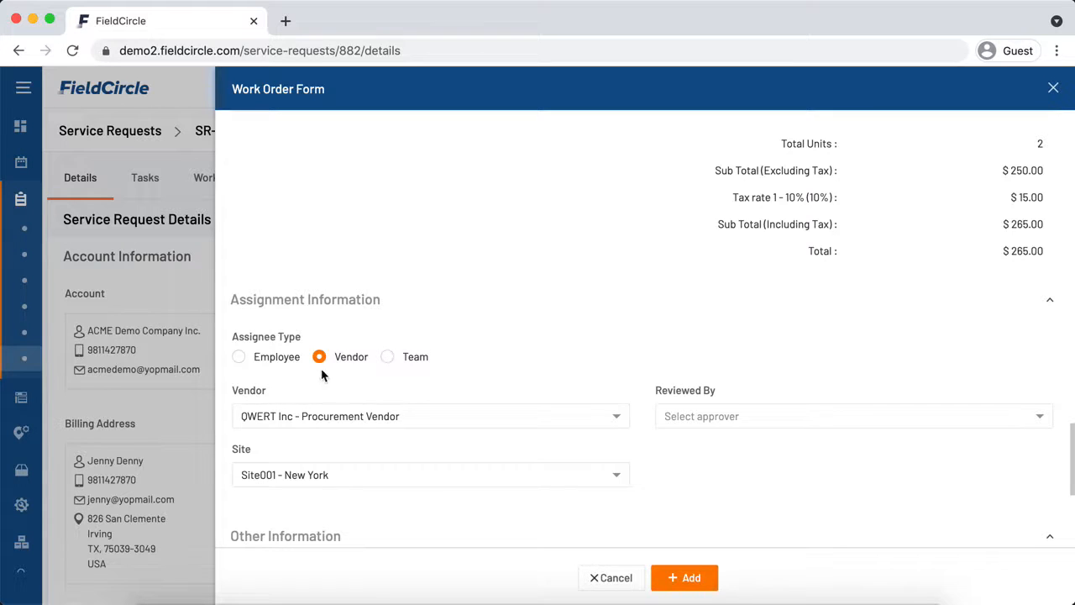
- Assign the work order to the team Service Team - Dallas and select the second listed person as team manager
left_click(391, 363)
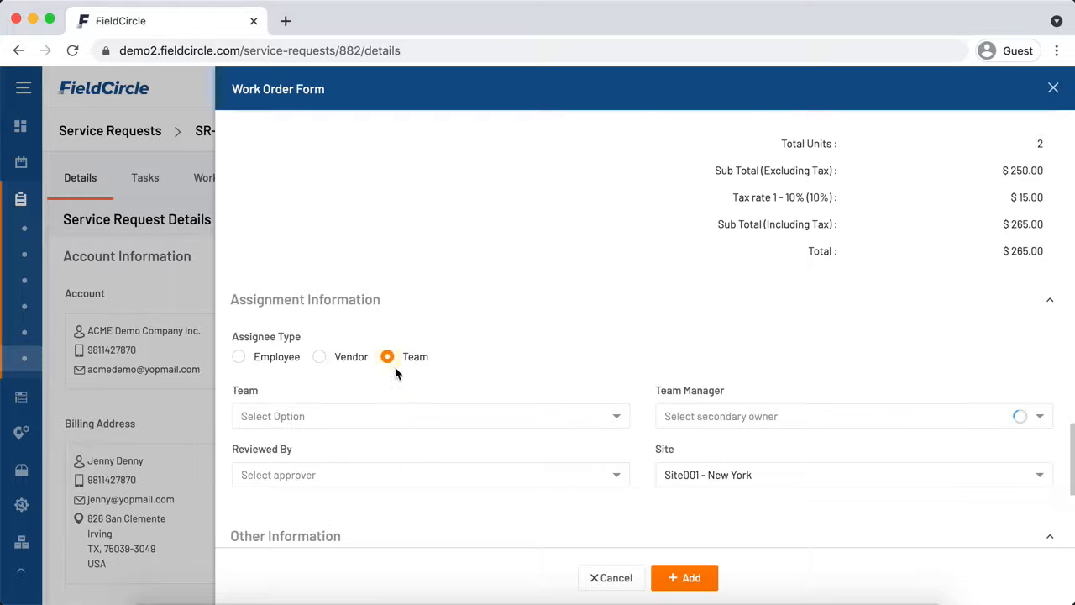
left_click(412, 415)
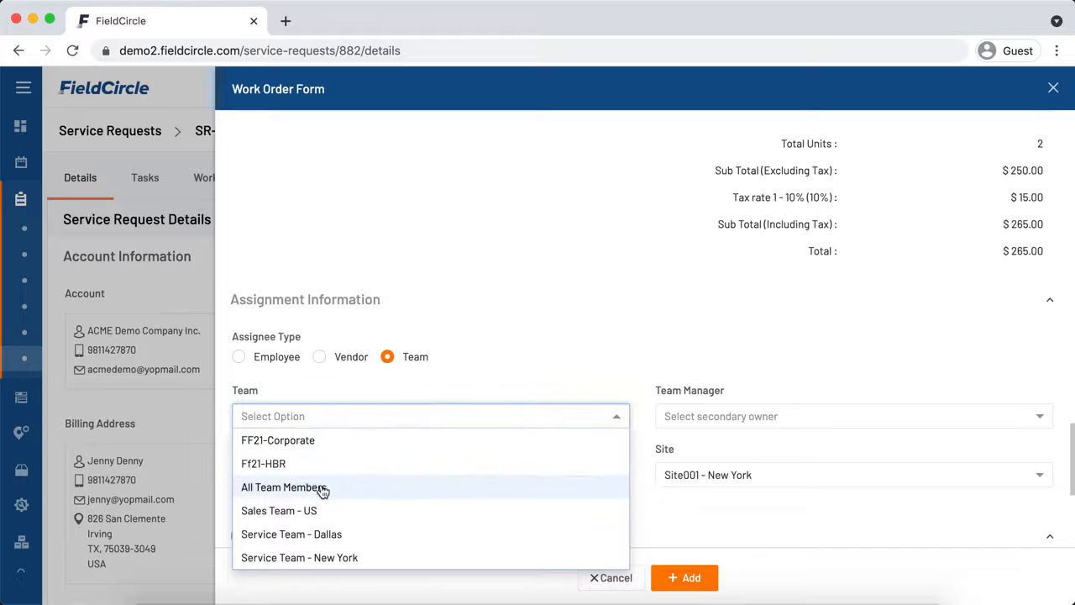
left_click(346, 536)
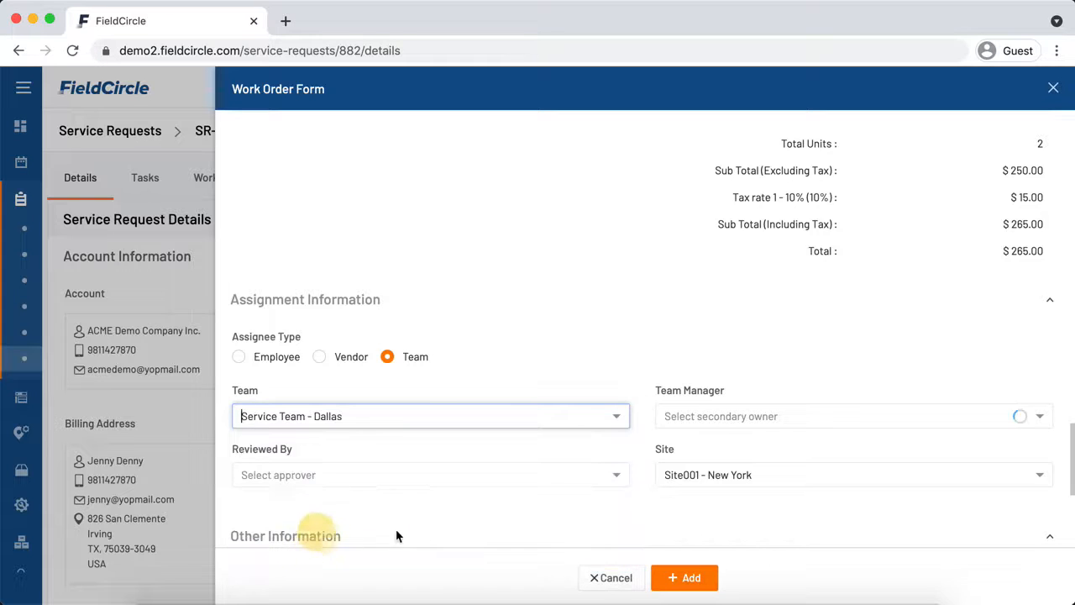
left_click(845, 420)
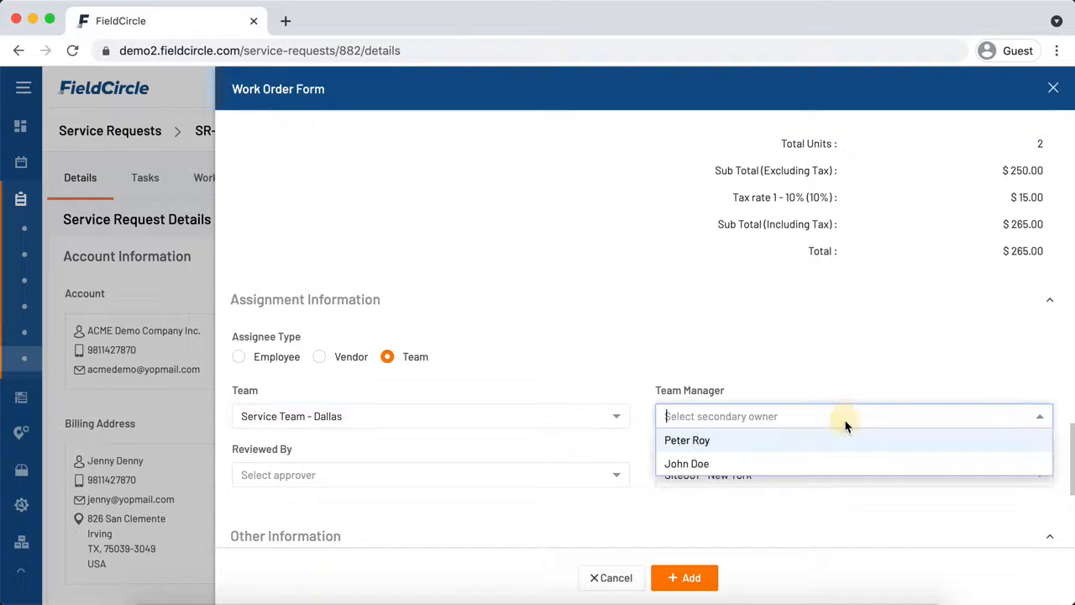
left_click(714, 464)
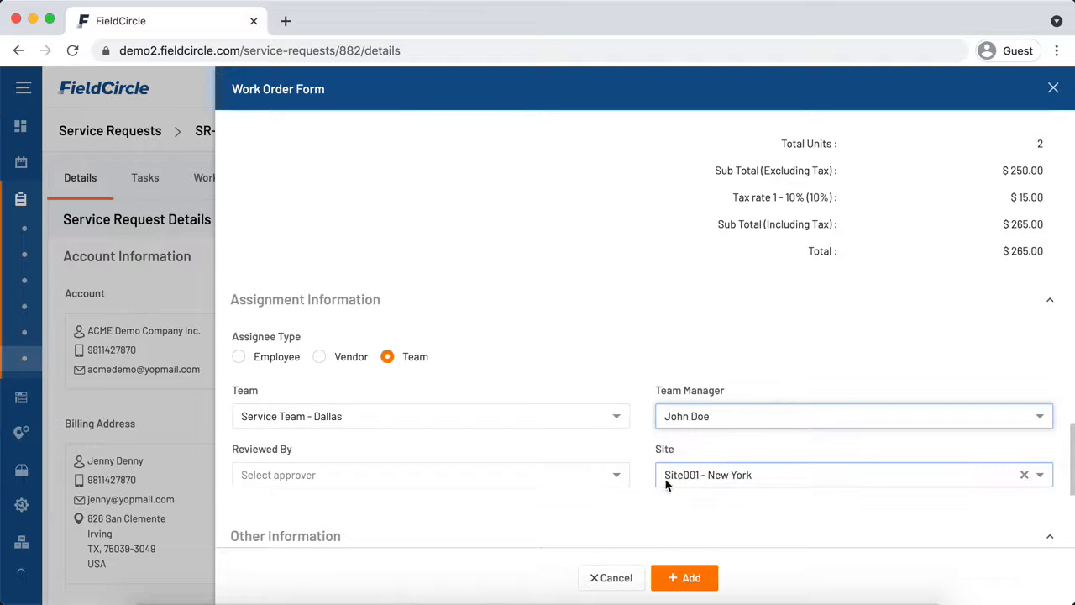
- Review the site and approver options, the technical notes, the terms and conditions and the customer notes fields
left_click(718, 478)
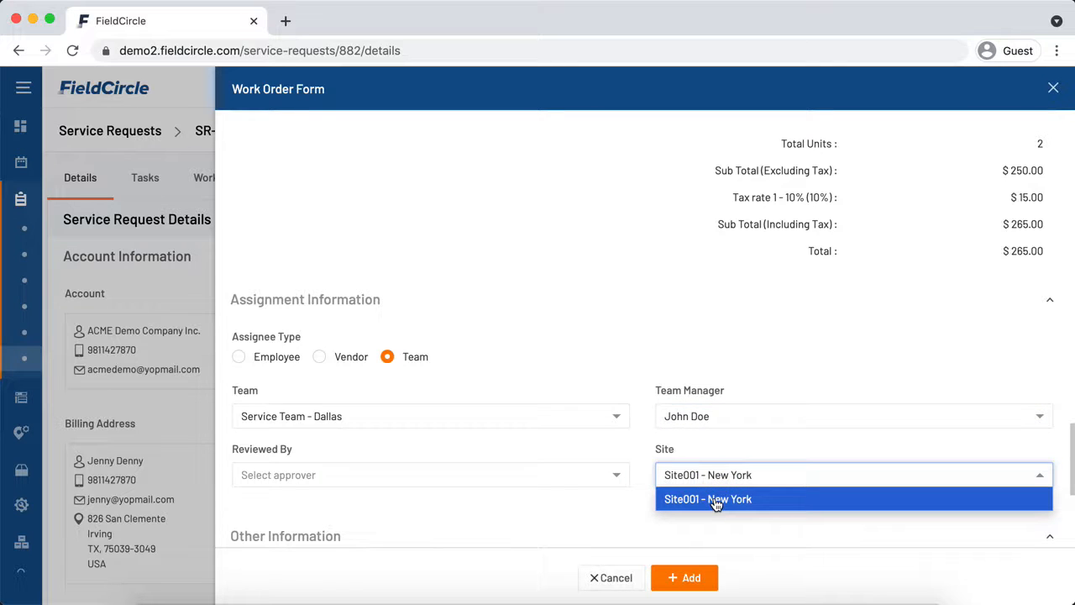
left_click(612, 506)
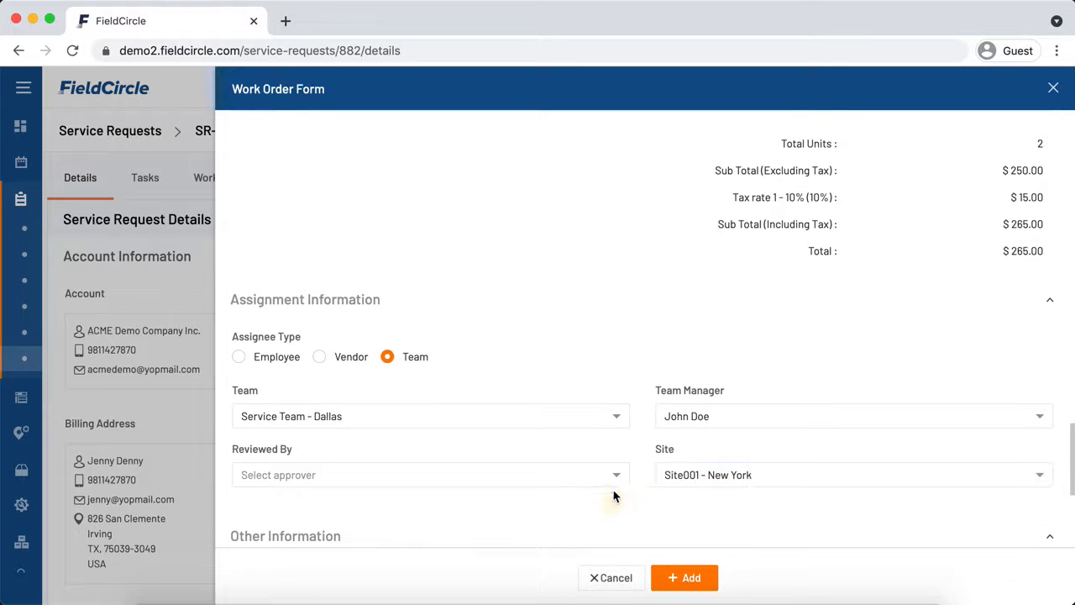
scroll(610, 481, "down", 1)
scroll(610, 481, "down", 1)
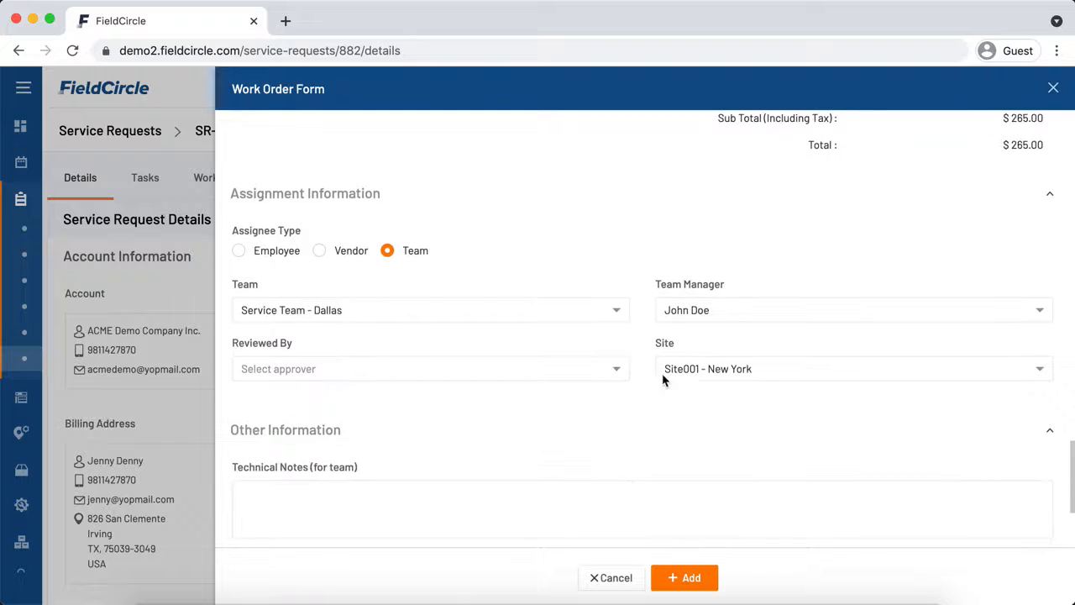
left_click(338, 374)
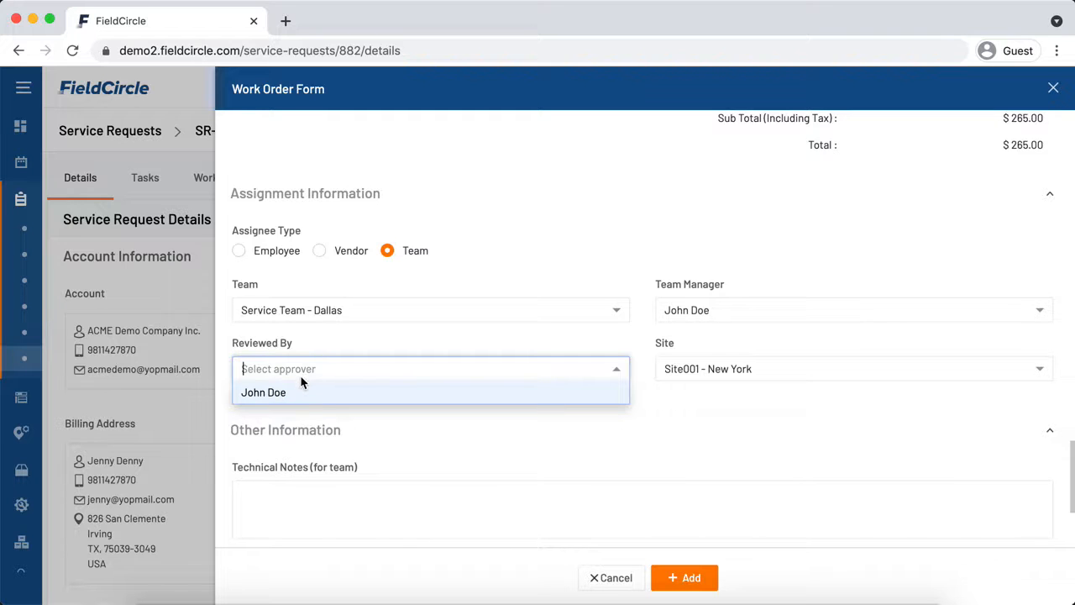
left_click(423, 445)
scroll(483, 459, "down", 3)
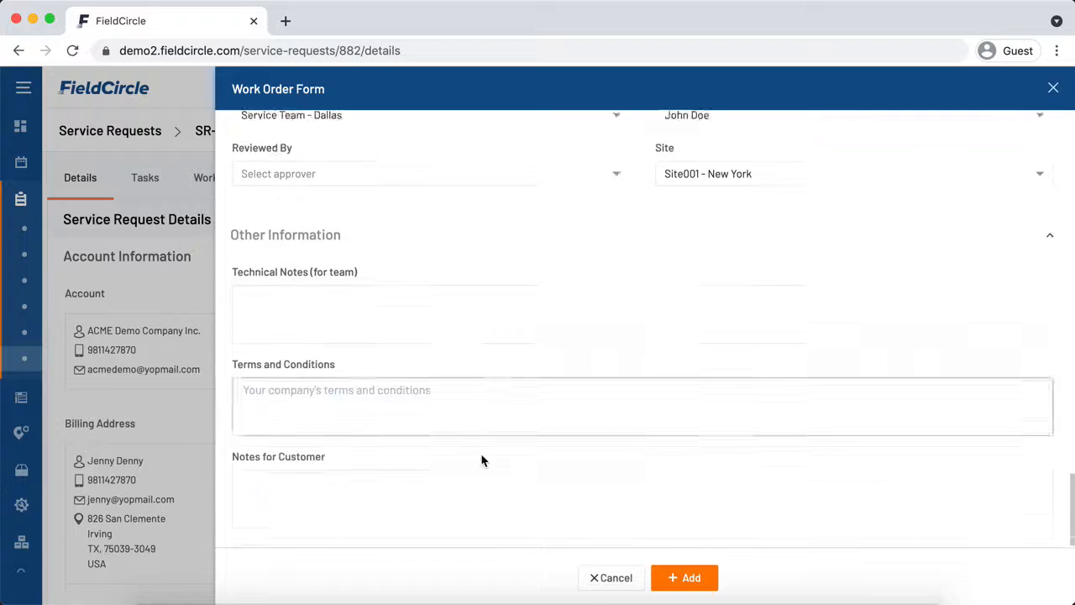
scroll(481, 463, "down", 1)
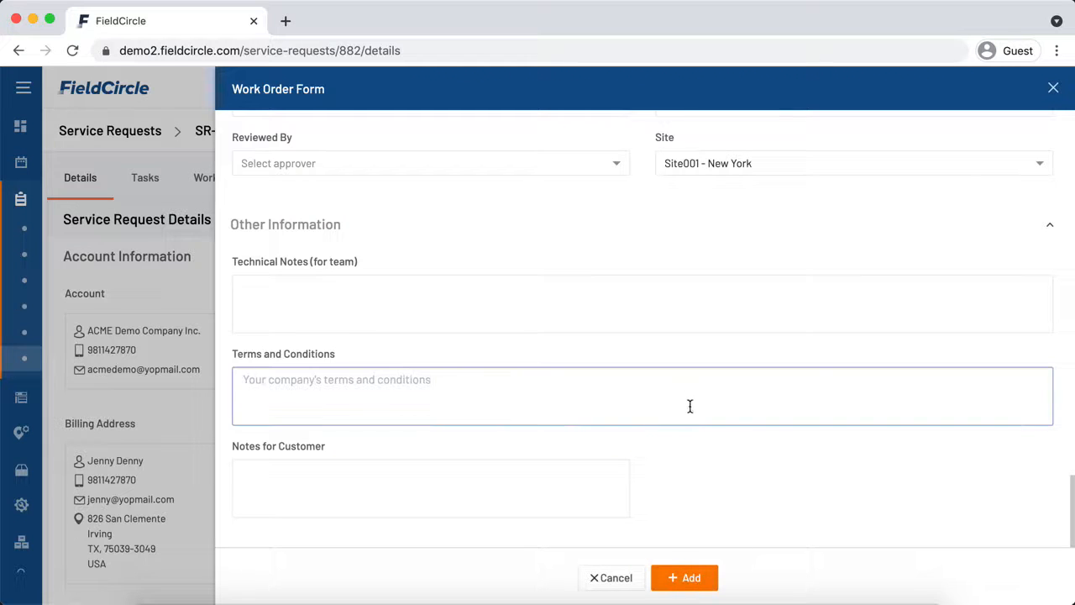
scroll(597, 461, "up", 5)
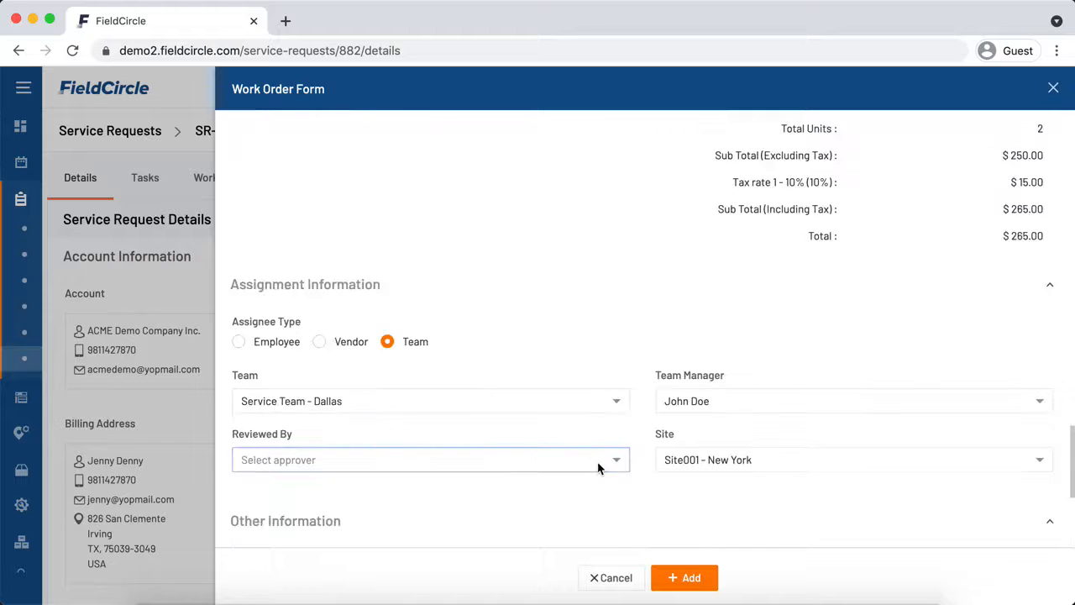